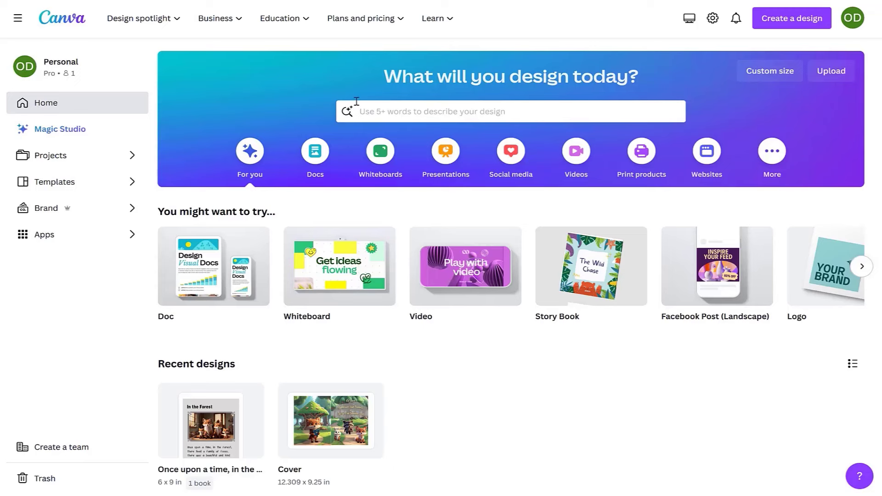
Search the Canva home page for 'storybook' templates
left_click(366, 111)
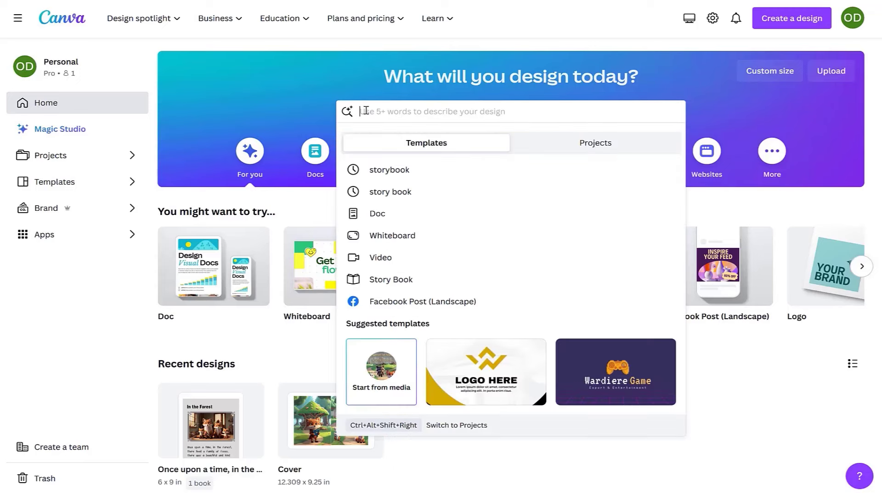
type("storybook")
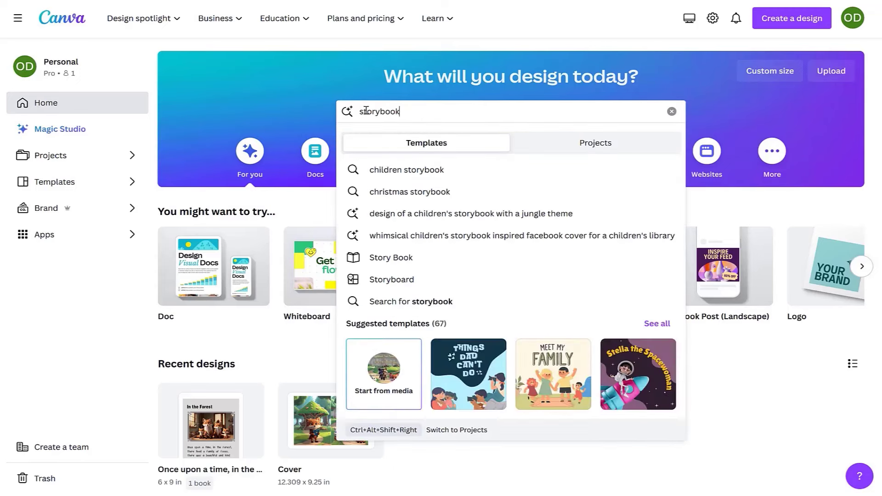
key("Return")
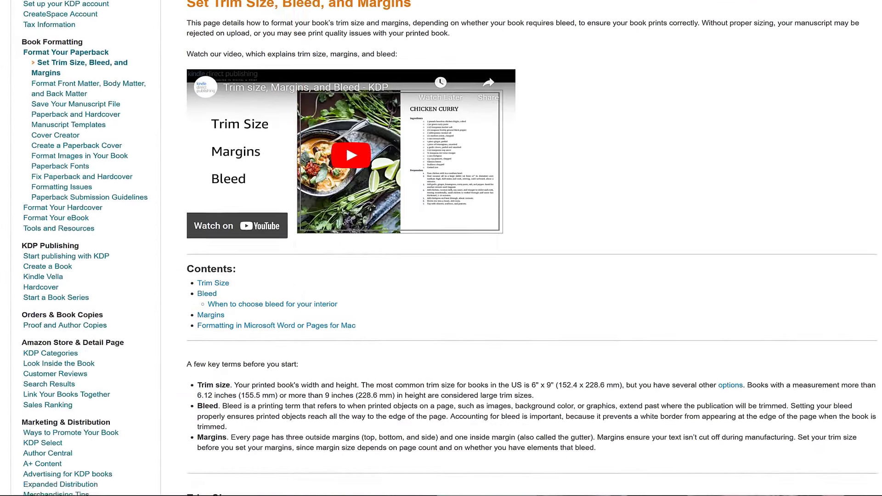
scroll(441, 248, "down", 6)
scroll(441, 249, "down", 8)
scroll(441, 248, "down", 20)
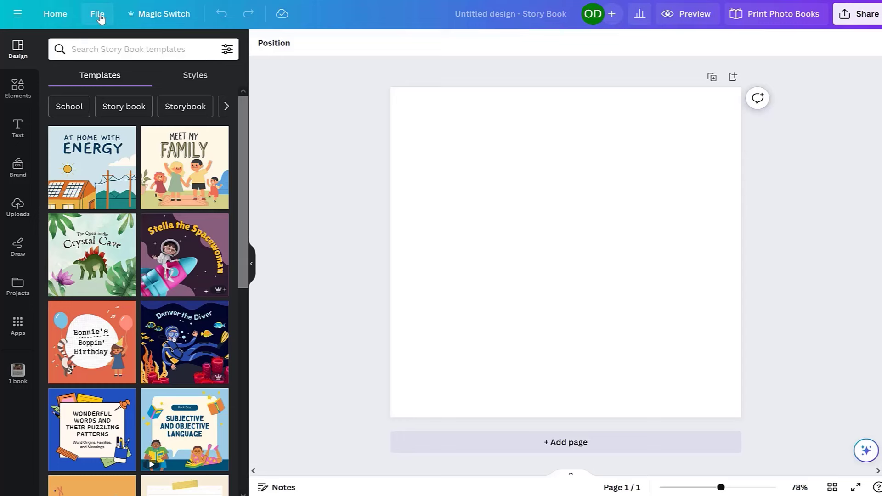
Turn on margin guides for the blank 8 × 8 in Story Book page
left_click(97, 14)
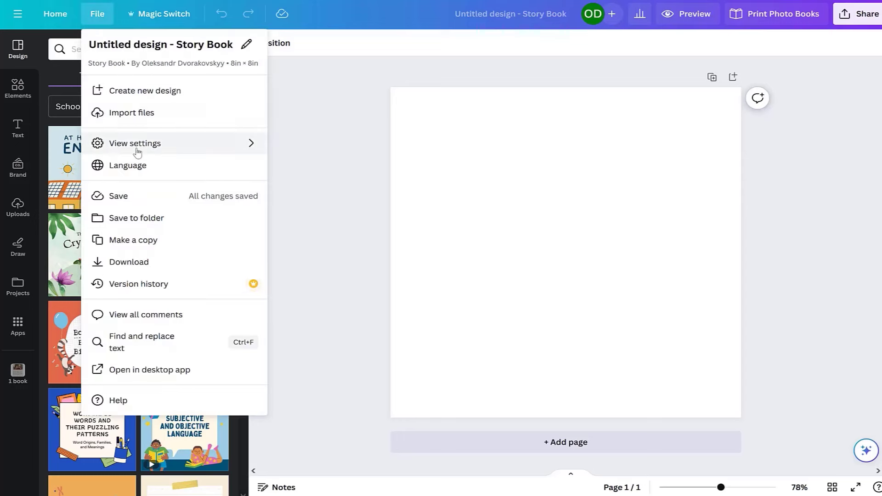
mouse_move(134, 146)
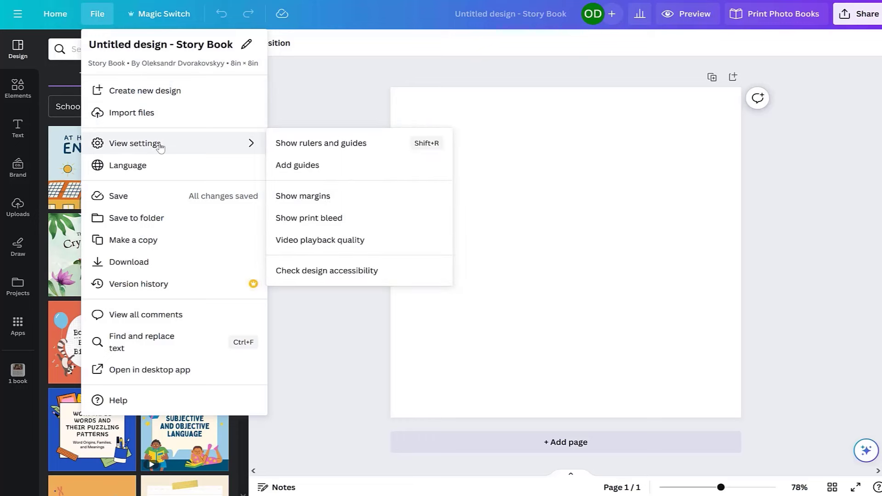
left_click(284, 202)
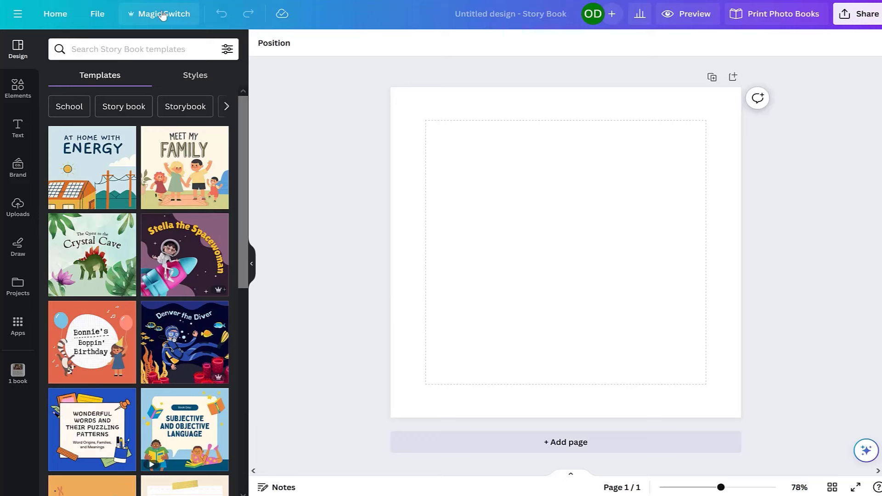
Resize the design in place to a custom 6 in wide by 9 in tall page
left_click(163, 15)
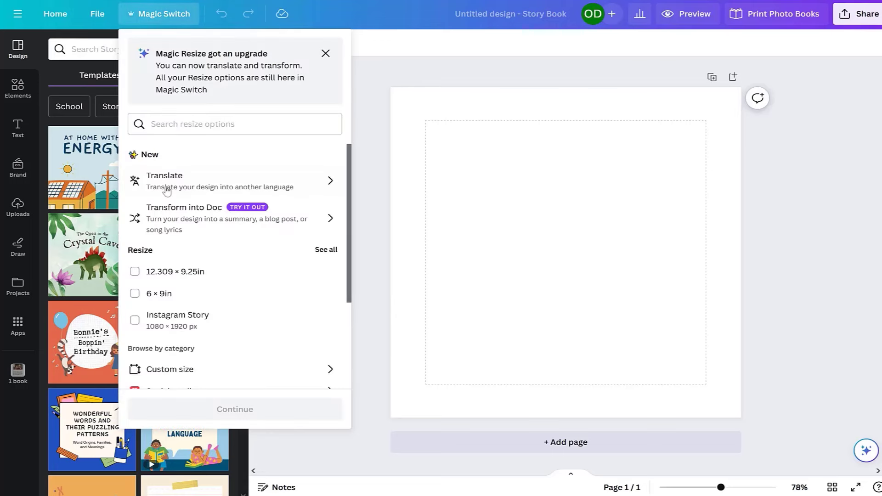
left_click(179, 375)
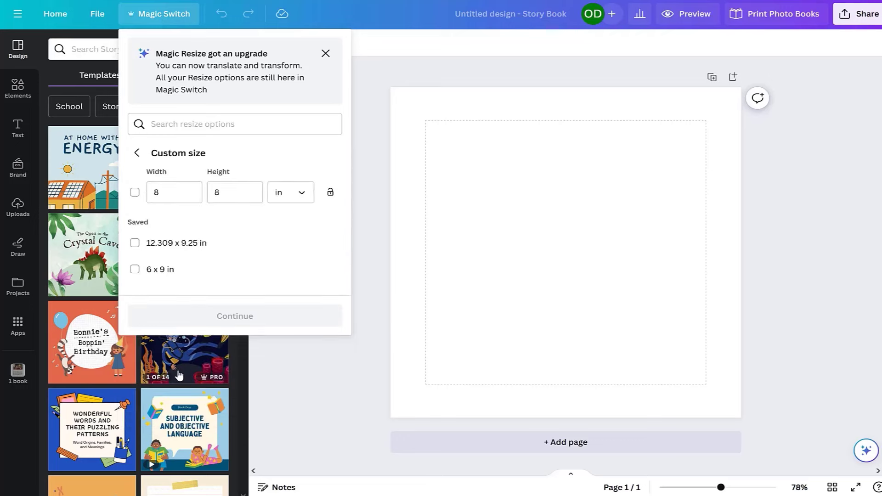
left_click(171, 192)
key("BackSpace")
type("6")
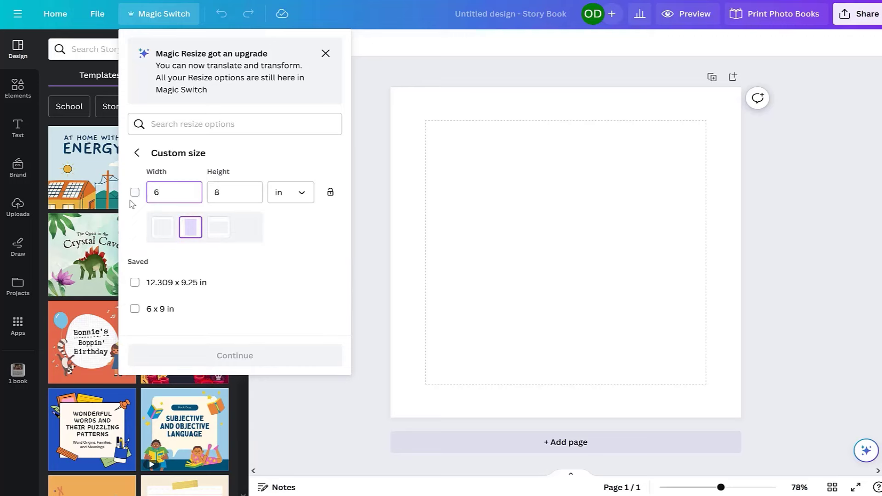
left_click(221, 195)
key("BackSpace")
type("9")
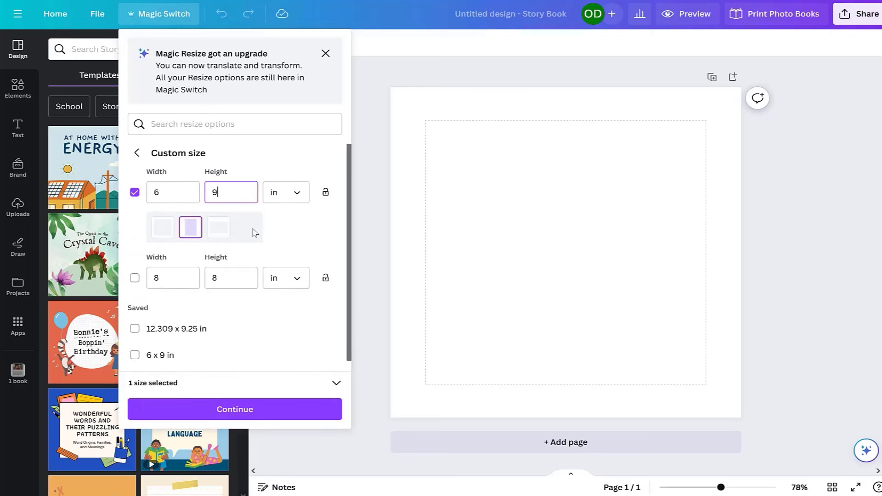
left_click(221, 415)
left_click(230, 277)
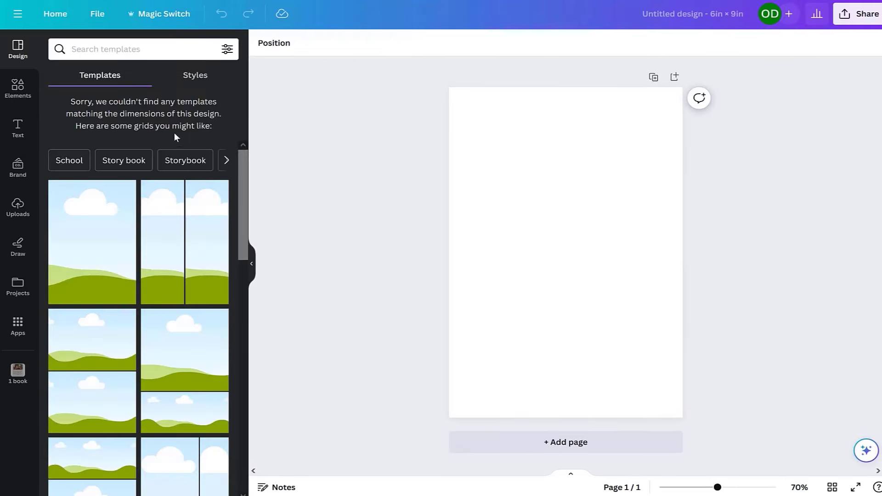
Turn the margin guides back on for the resized page
left_click(96, 14)
mouse_move(134, 147)
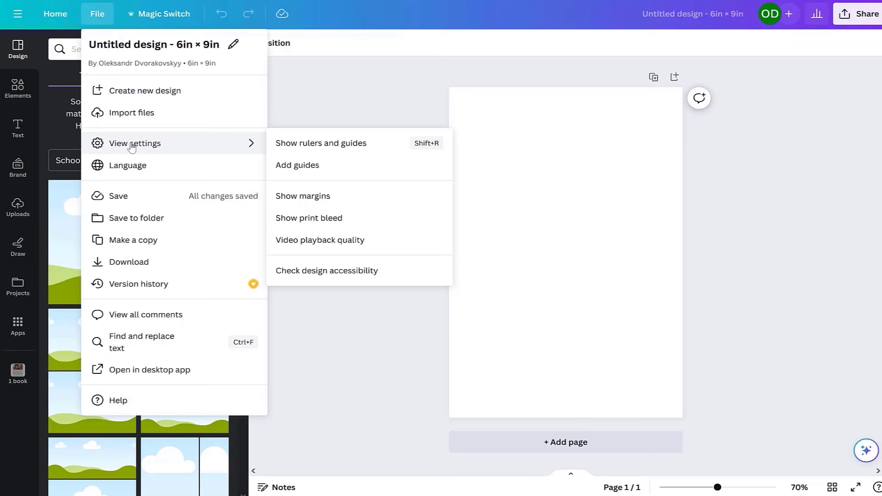
left_click(294, 197)
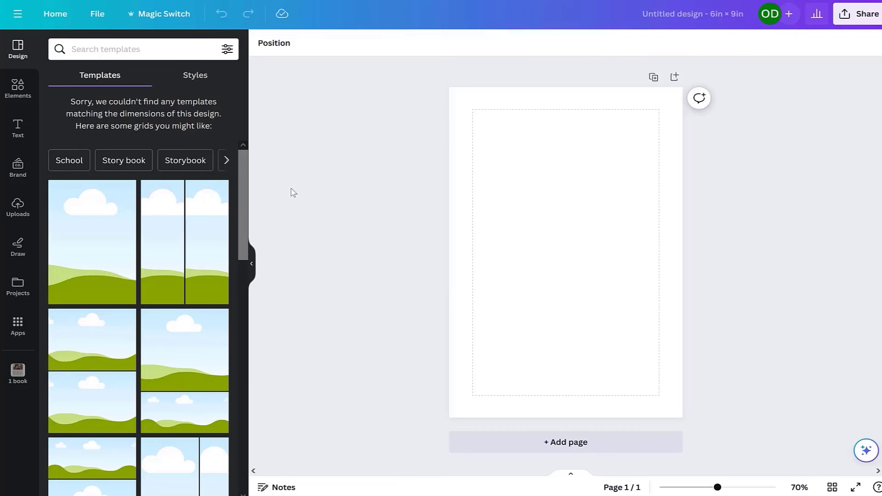
Show rulers and guides around the 6 × 9 in page
left_click(97, 14)
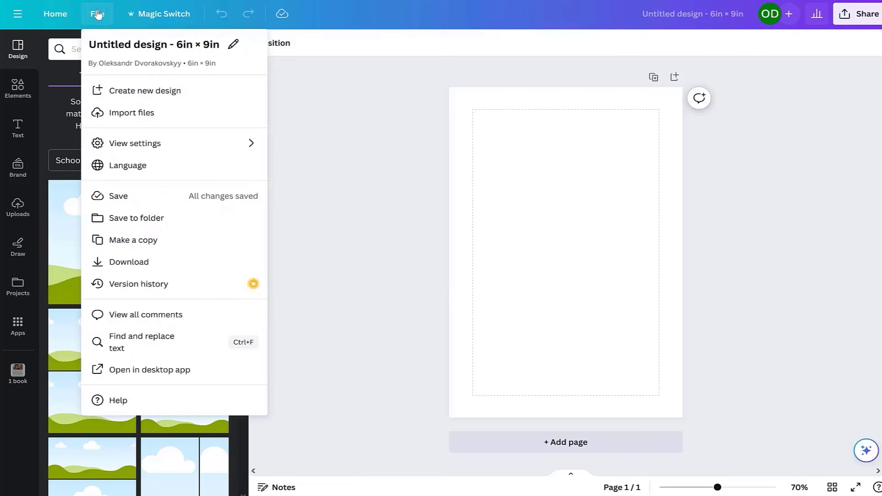
mouse_move(137, 143)
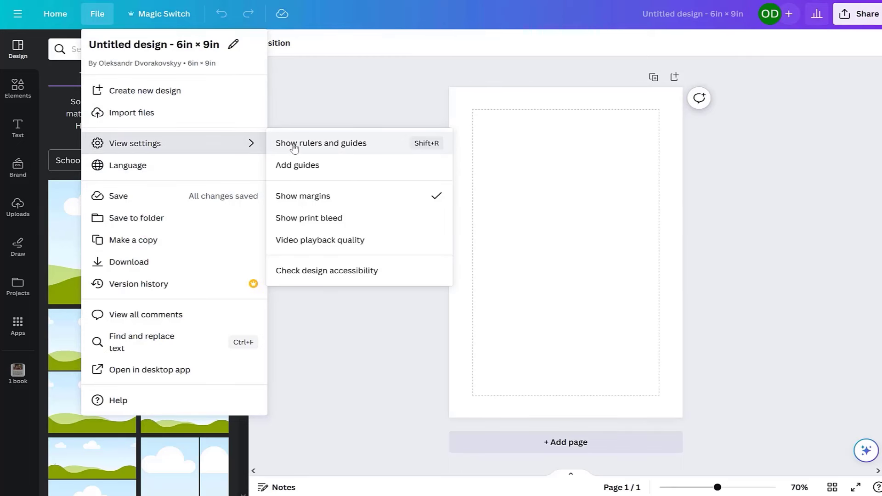
left_click(294, 146)
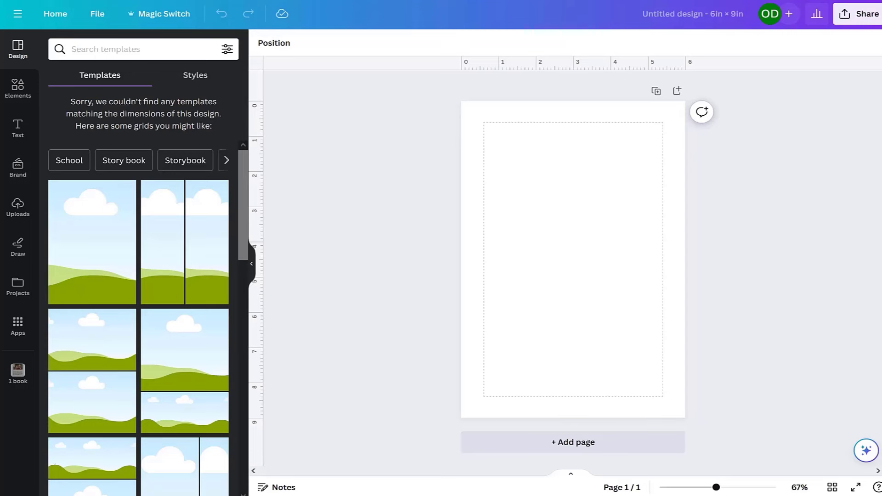
Upload 'background' from Amazon book > Working files > Pictures > 01. Templates
left_click(19, 209)
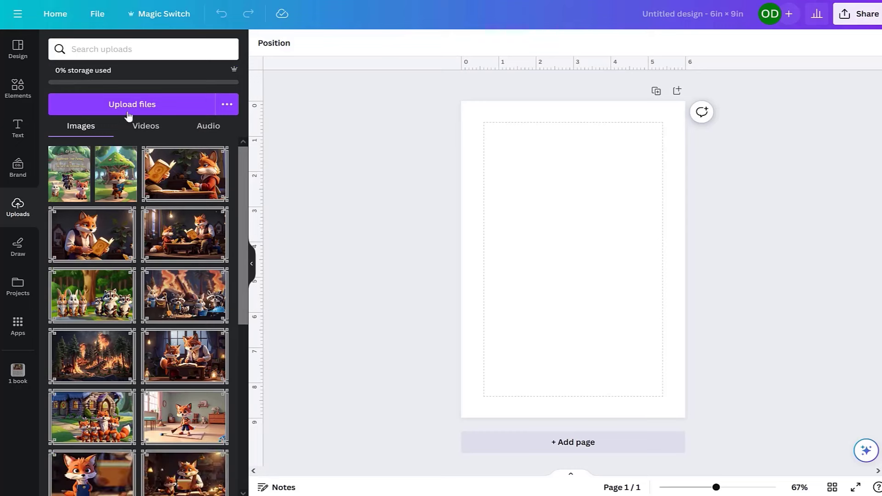
left_click(134, 105)
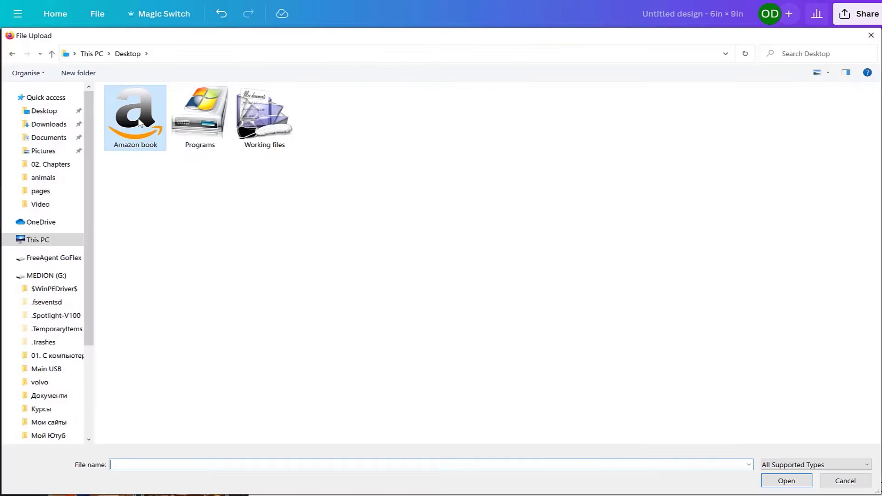
double_click(139, 123)
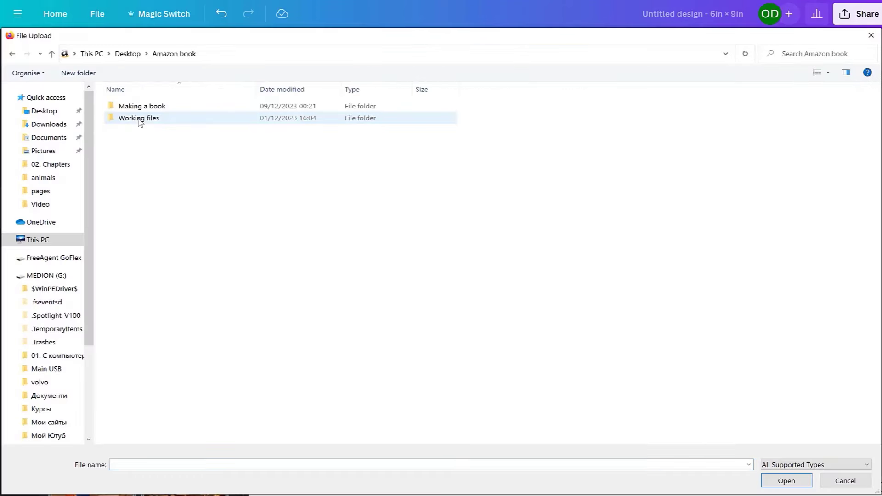
double_click(139, 122)
double_click(139, 110)
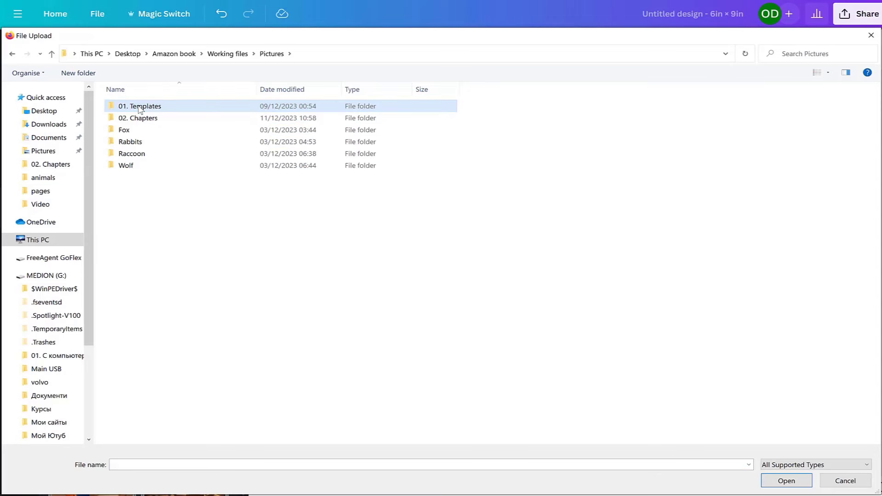
double_click(140, 107)
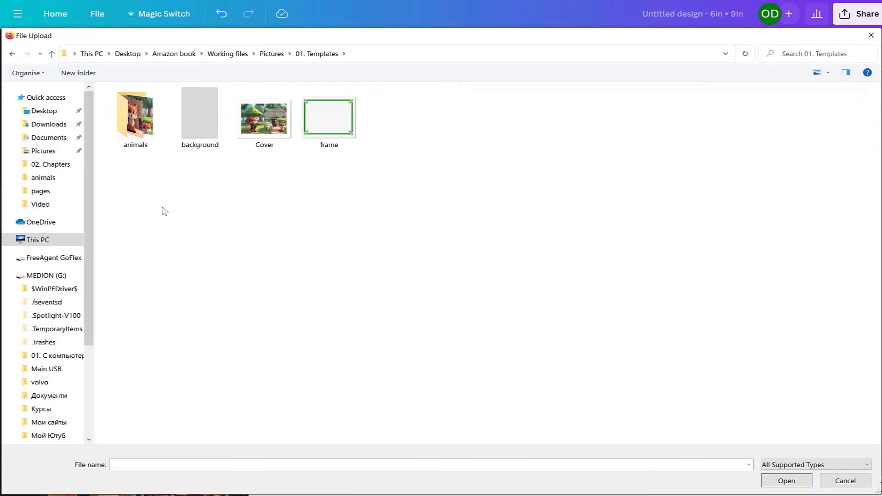
left_click(206, 119)
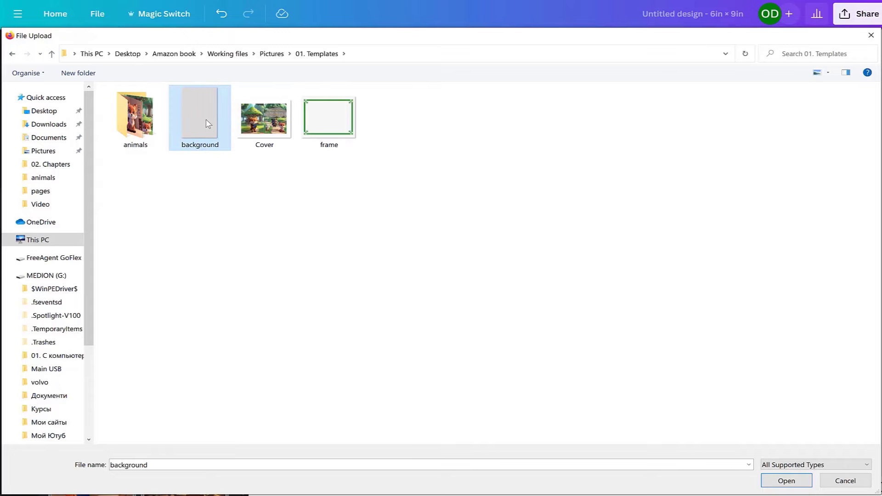
double_click(205, 120)
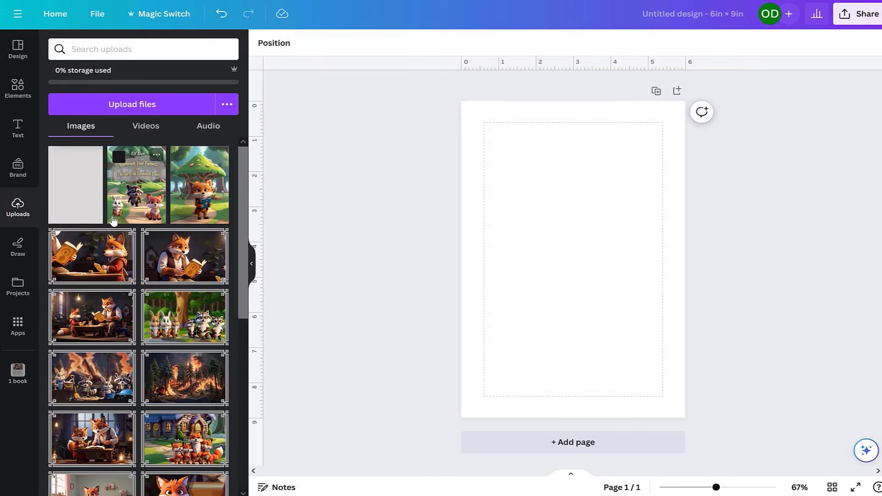
Add the grey background image and stretch it to fill the margin guides
mouse_move(87, 190)
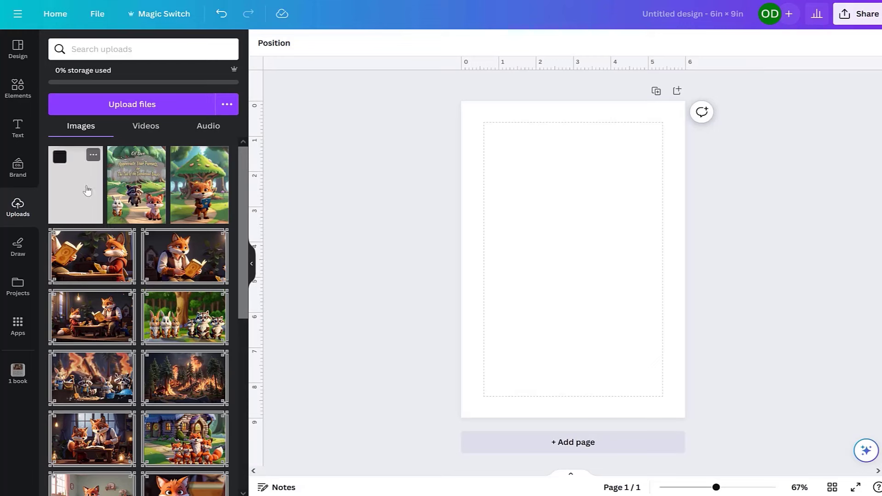
left_click(87, 190)
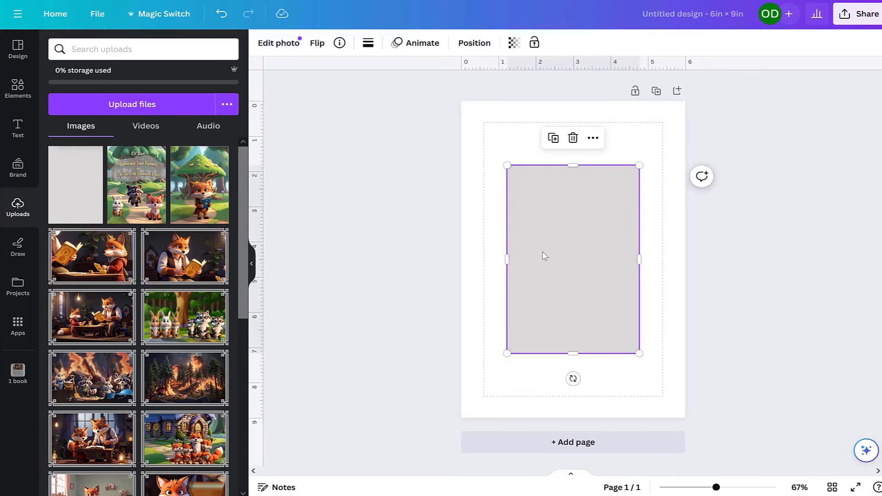
left_click_drag(542, 248, 520, 211)
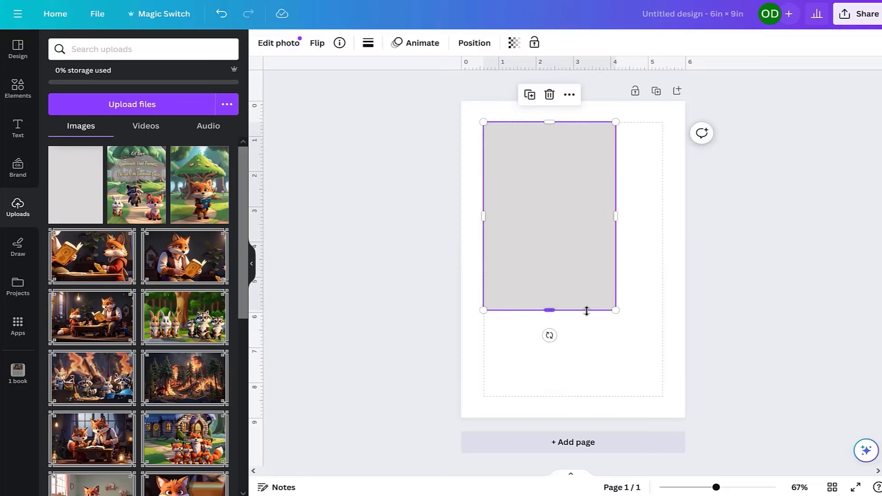
left_click_drag(615, 311, 671, 375)
left_click_drag(572, 377, 574, 396)
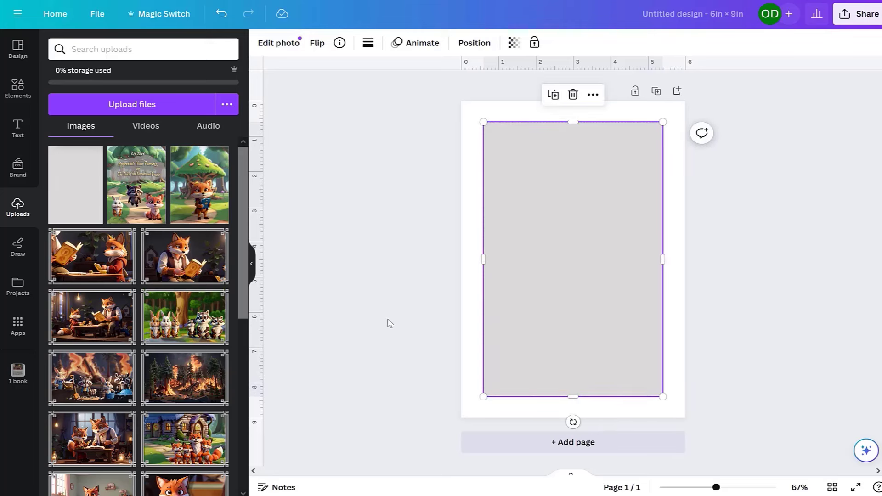
left_click(363, 266)
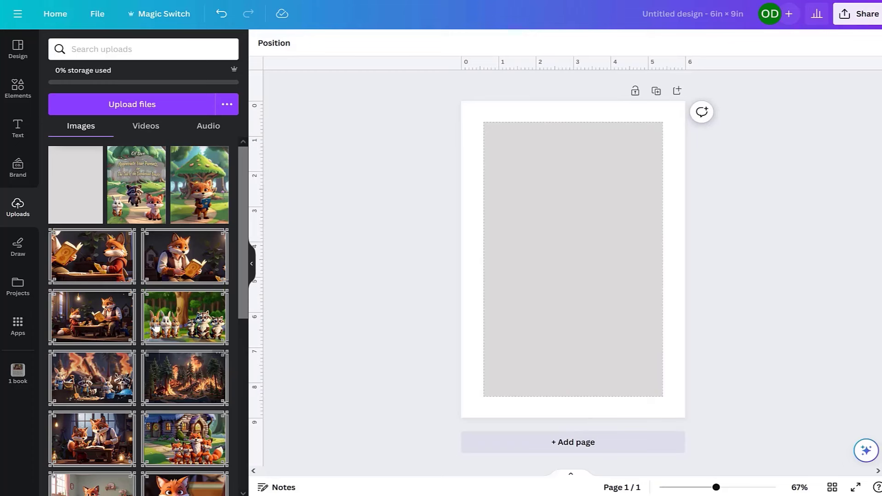
Upload the chapter 01-1 fox image from Pictures > 02. Chapters > chapter 01
left_click(133, 104)
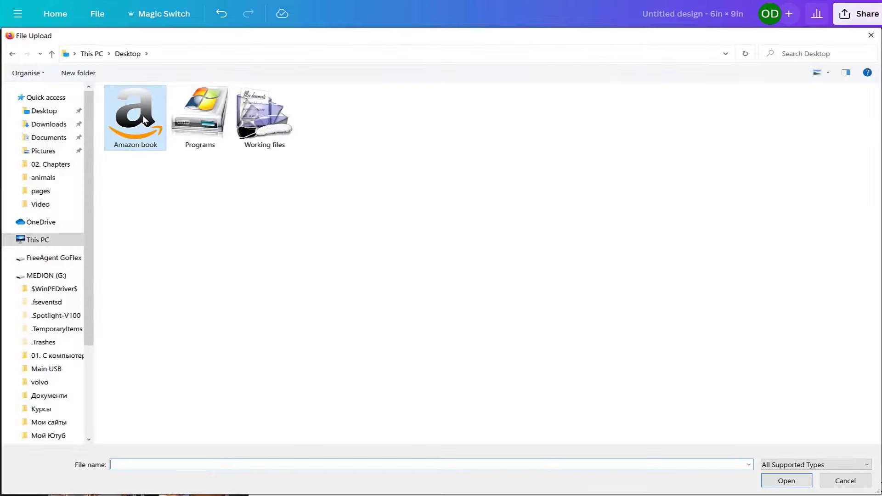
double_click(135, 110)
double_click(140, 118)
double_click(140, 107)
double_click(140, 118)
double_click(140, 106)
double_click(144, 120)
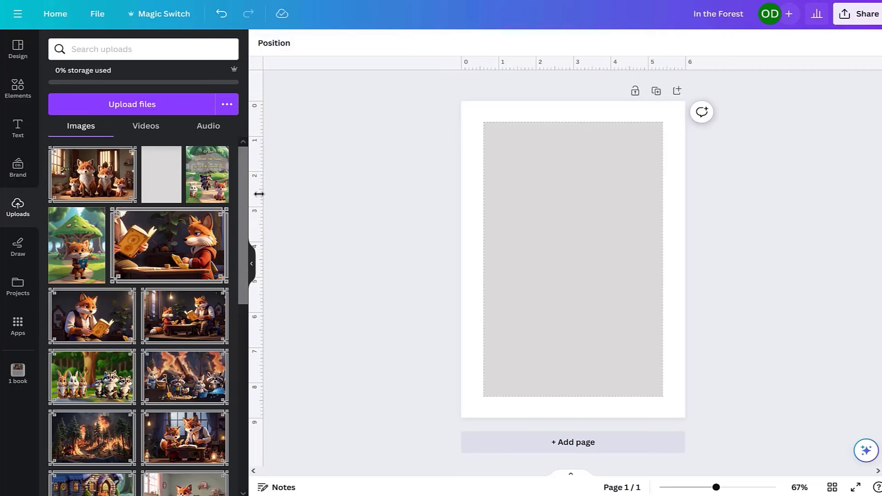
Drag ruler guides onto the page: vertical ones, one at 5.109, and horizontal ones
left_click_drag(256, 193, 494, 197)
left_click_drag(257, 195, 652, 221)
left_click_drag(554, 65, 581, 387)
left_click_drag(515, 65, 518, 172)
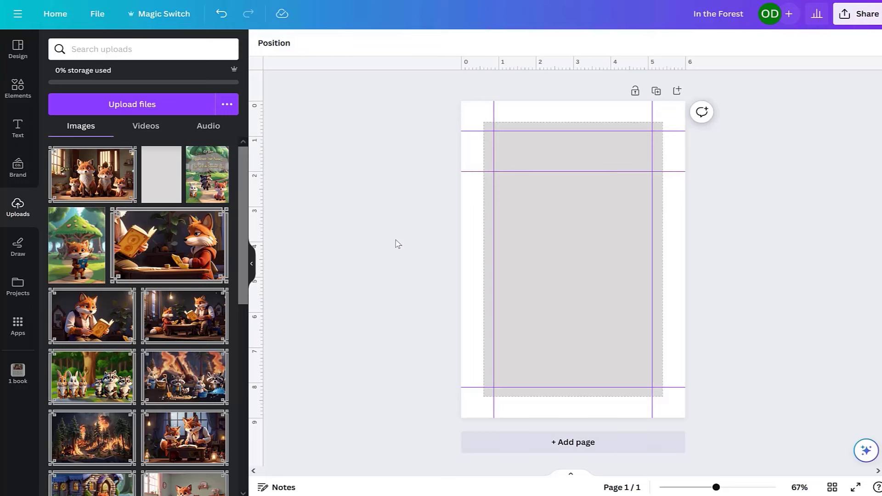
Add the fox family picture, aligned to the upper-left guides and stretched to the right guide
left_click(112, 181)
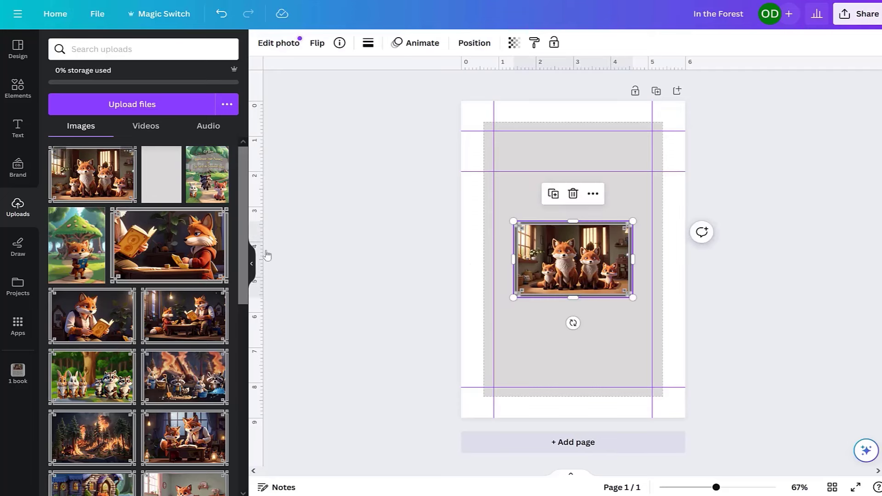
left_click_drag(548, 267, 531, 217)
left_click_drag(612, 250, 650, 275)
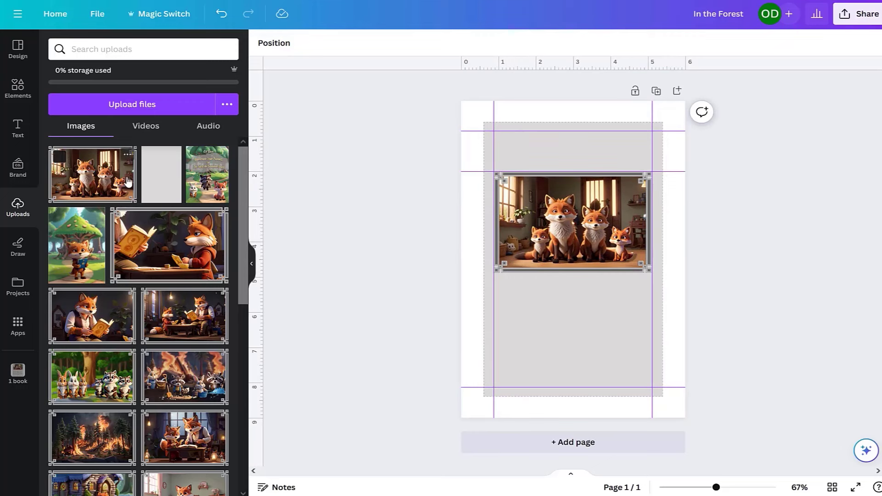
Copy the heading 'In the Forest' from the story document
left_click(18, 131)
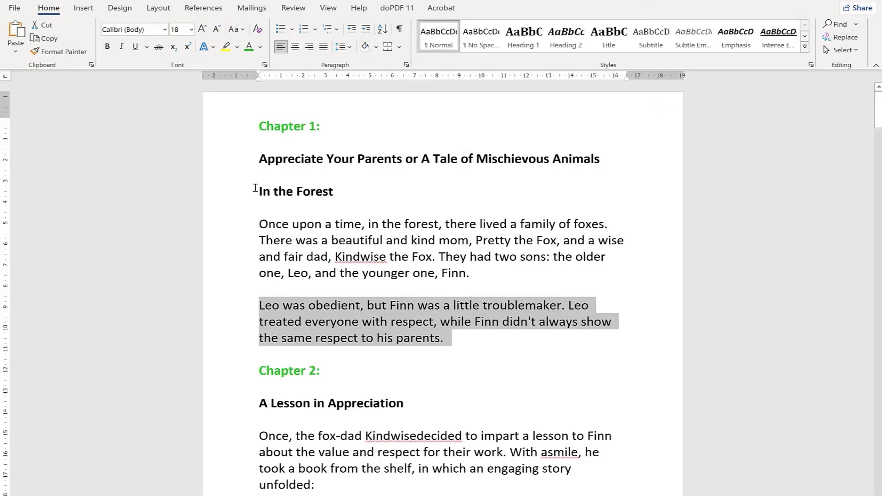
left_click_drag(255, 189, 325, 190)
right_click(323, 196)
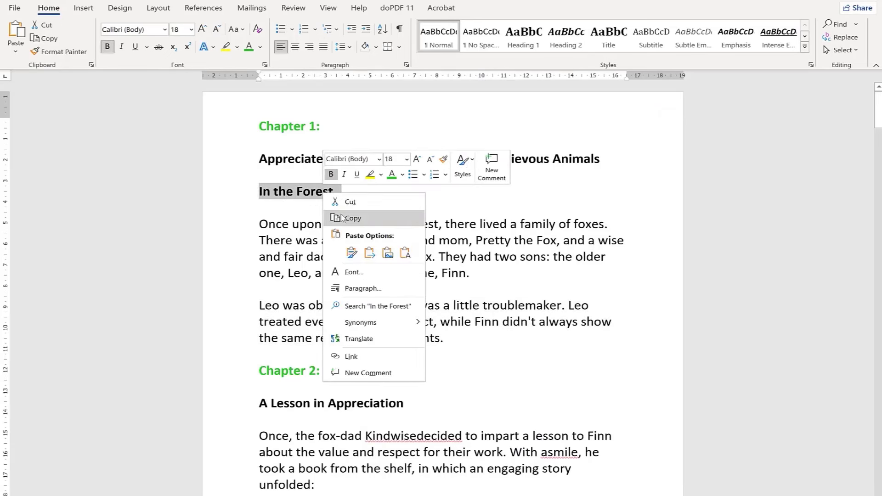
left_click(351, 218)
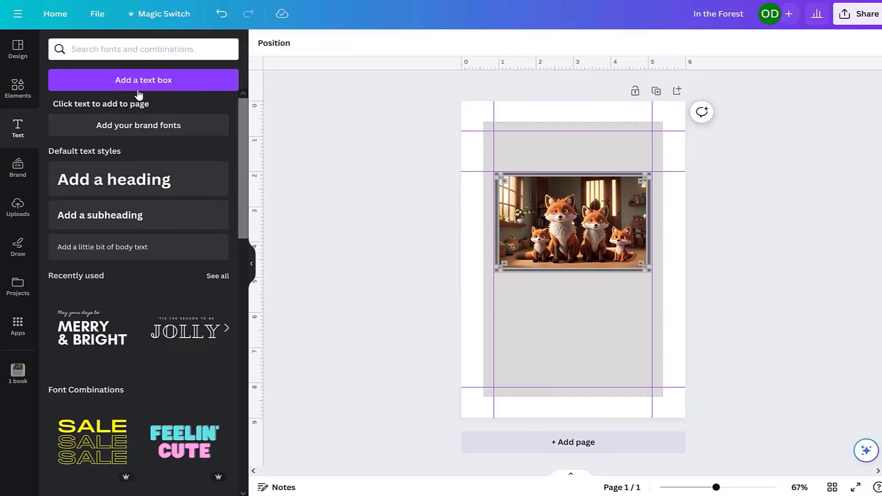
Paste 'In the Forest' into a new text box and move it above the fox picture
left_click(140, 87)
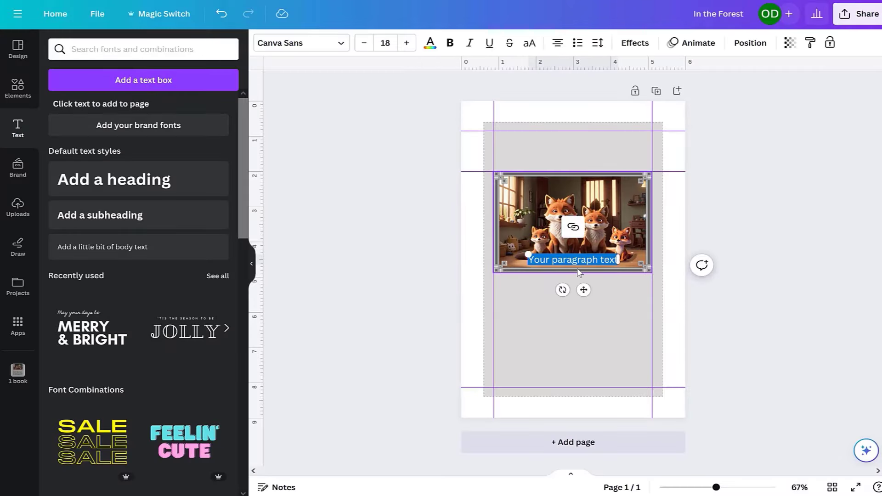
key("ctrl+v")
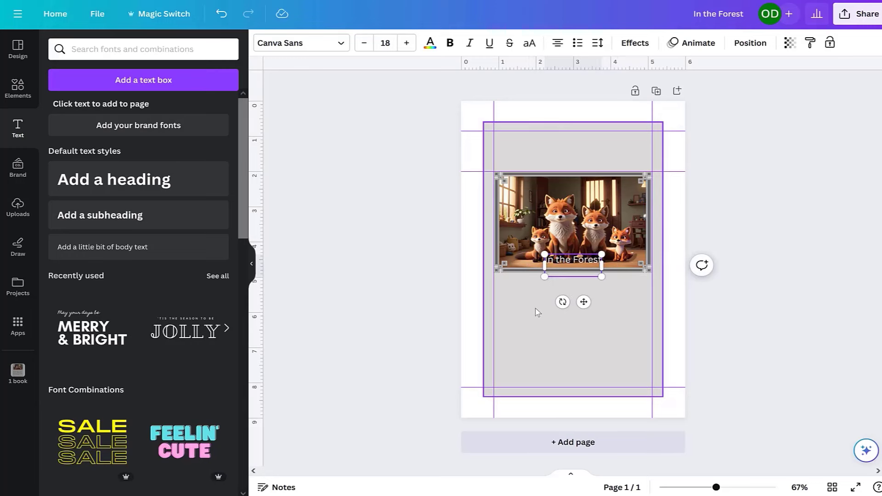
left_click(551, 299)
left_click_drag(569, 260, 567, 251)
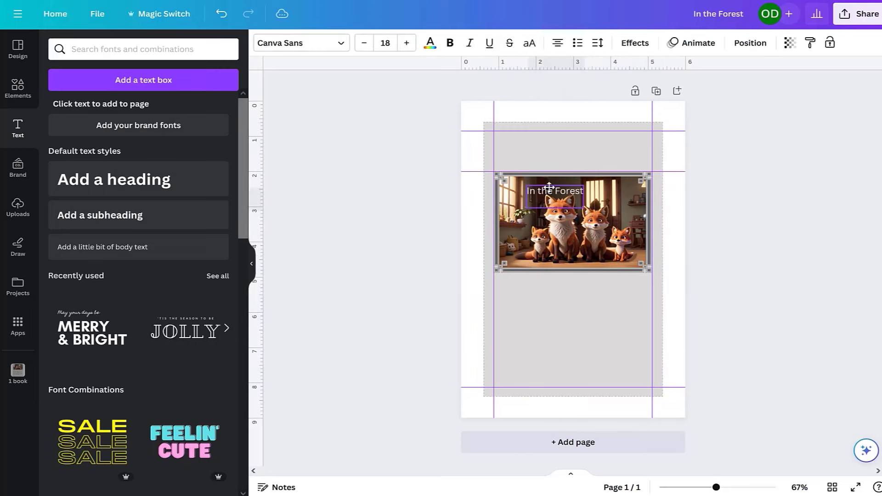
left_click_drag(548, 185, 526, 152)
Change the heading's alignment and set its font to StoryBook
double_click(527, 156)
key("ctrl+a")
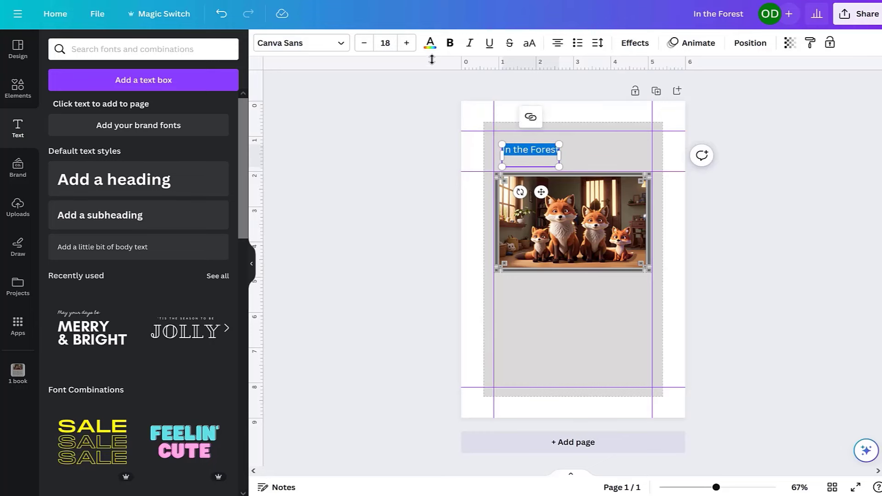
left_click(558, 44)
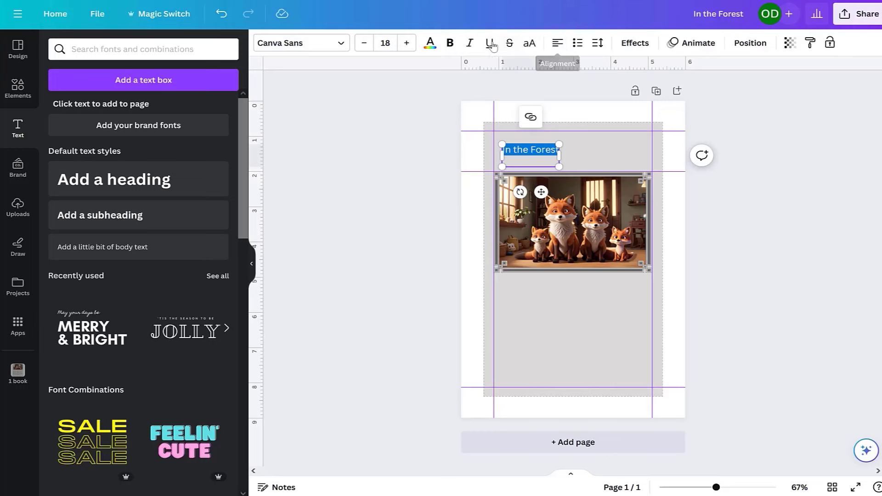
left_click(301, 46)
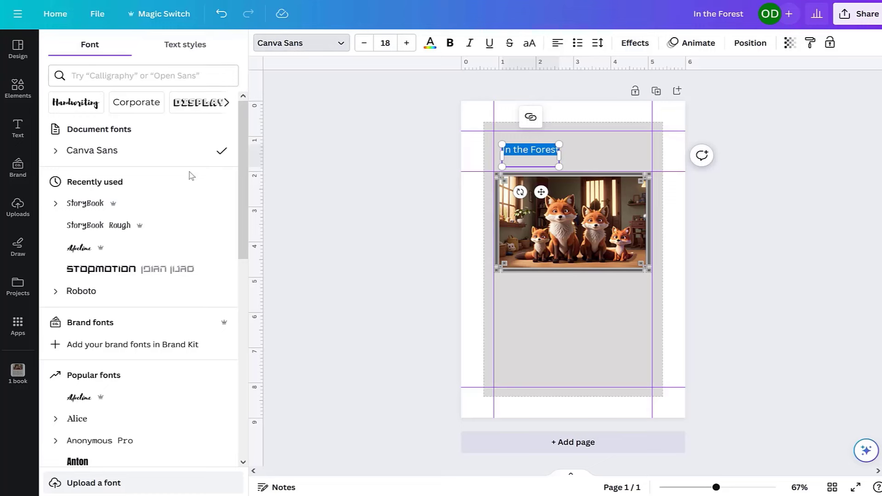
left_click(84, 205)
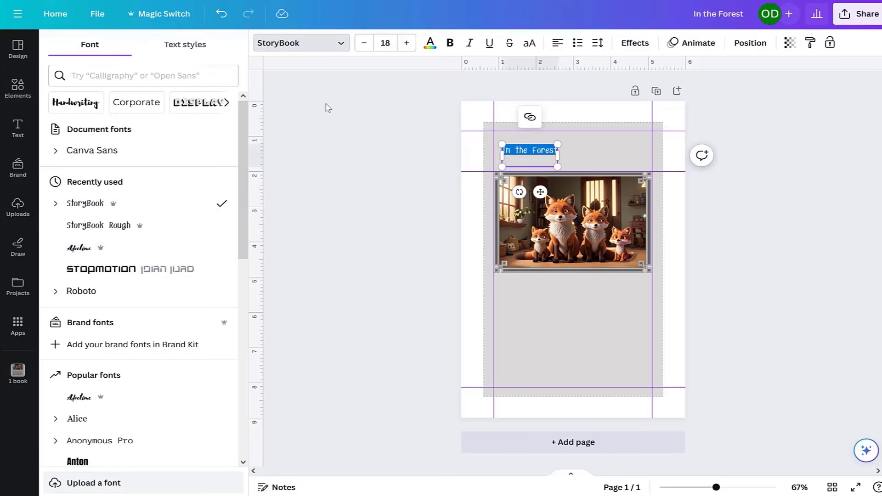
Enlarge the heading to size 26 and make it bold
left_click(406, 43)
left_click(407, 43)
left_click(407, 43)
left_click(407, 43)
left_click(407, 43)
left_click(406, 43)
left_click(407, 43)
left_click(406, 43)
left_click(451, 46)
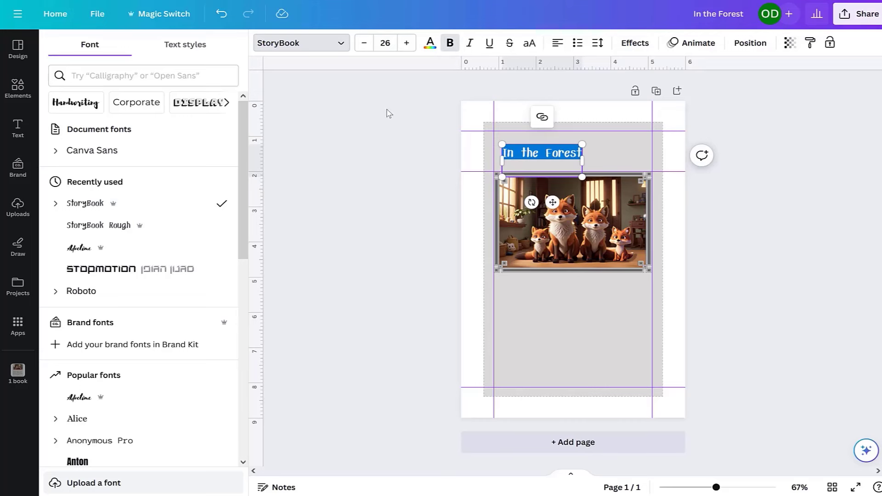
key("Escape")
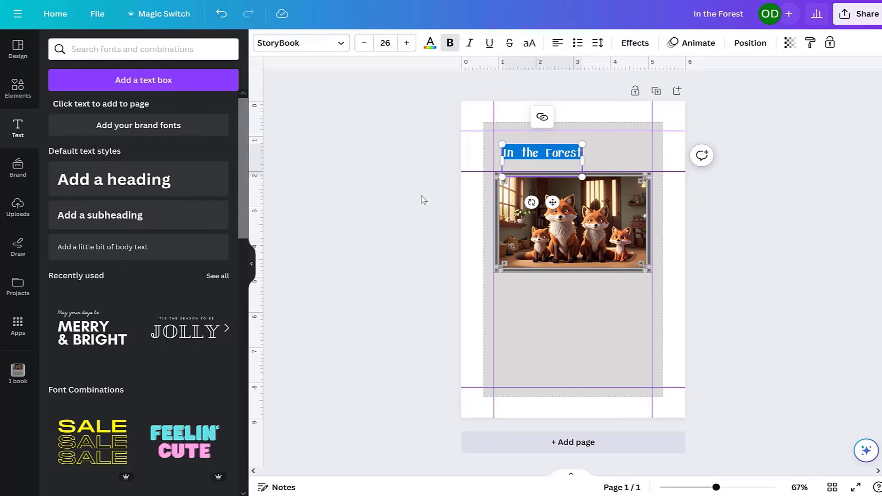
left_click(421, 197)
Nudge the heading to the grey panel's upper left and colour it black
left_click_drag(548, 157, 539, 153)
double_click(519, 154)
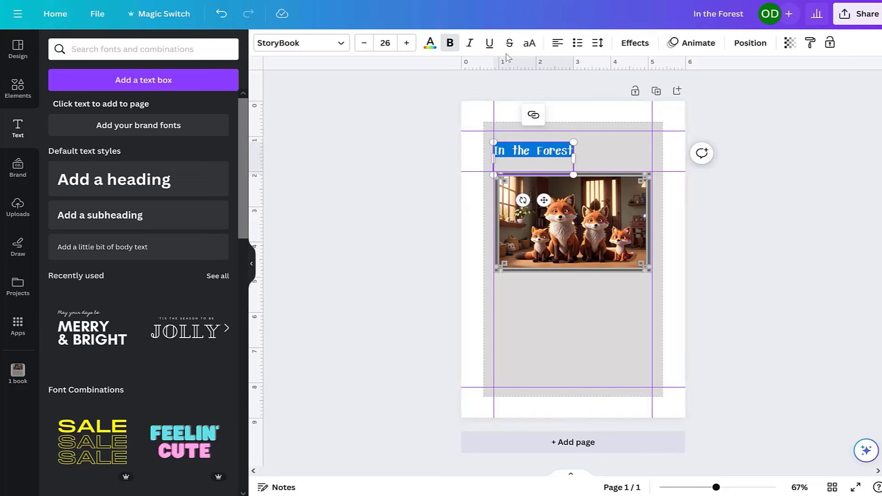
left_click(430, 42)
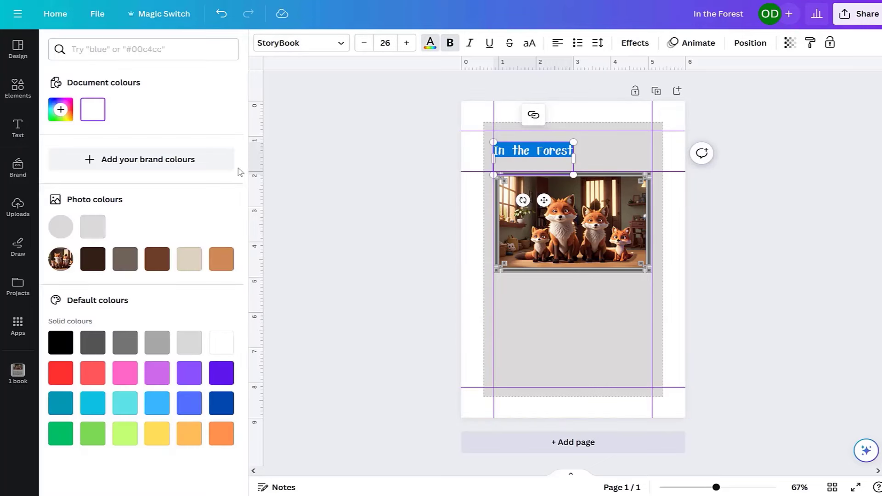
left_click(60, 341)
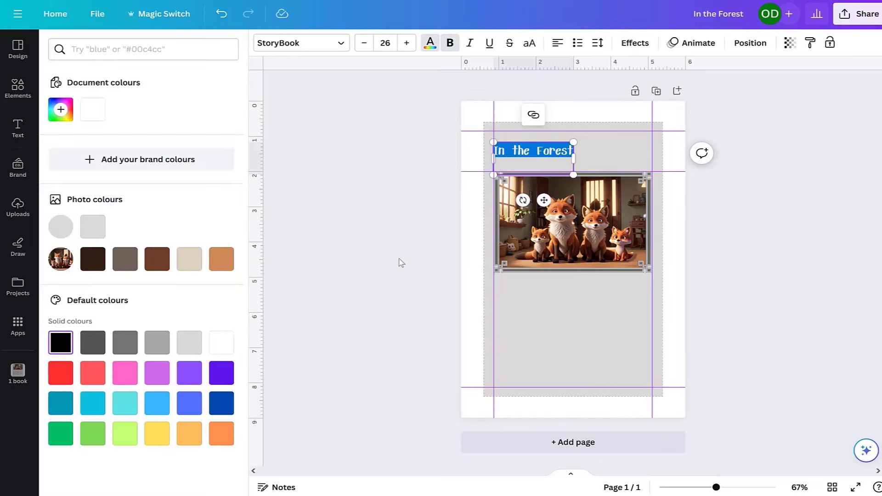
key("Escape")
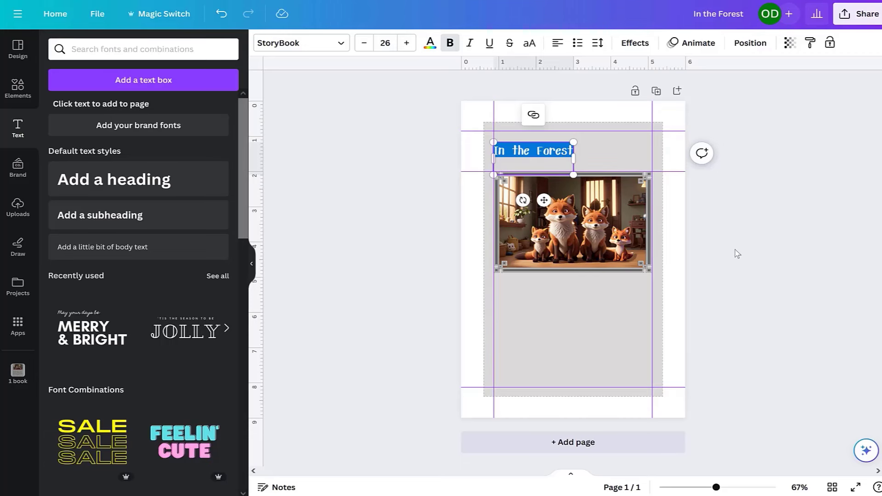
key("Escape")
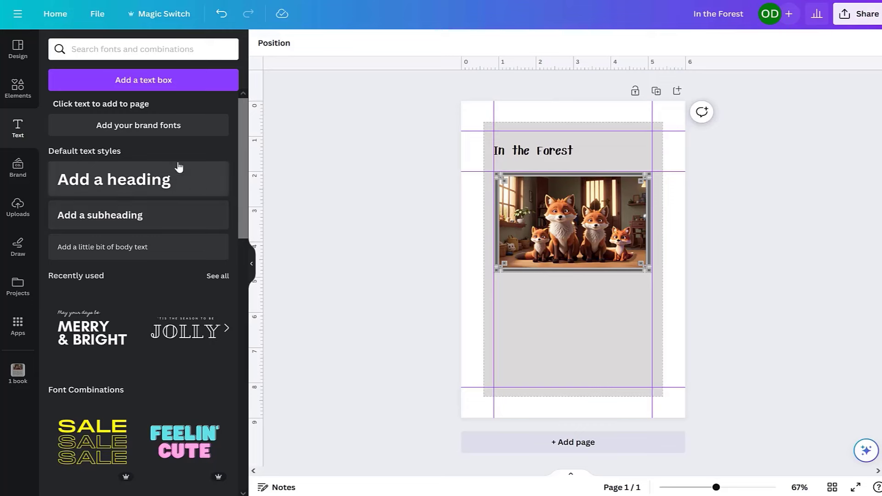
Paste the opening story paragraph from the Word document into a new text box
left_click(146, 81)
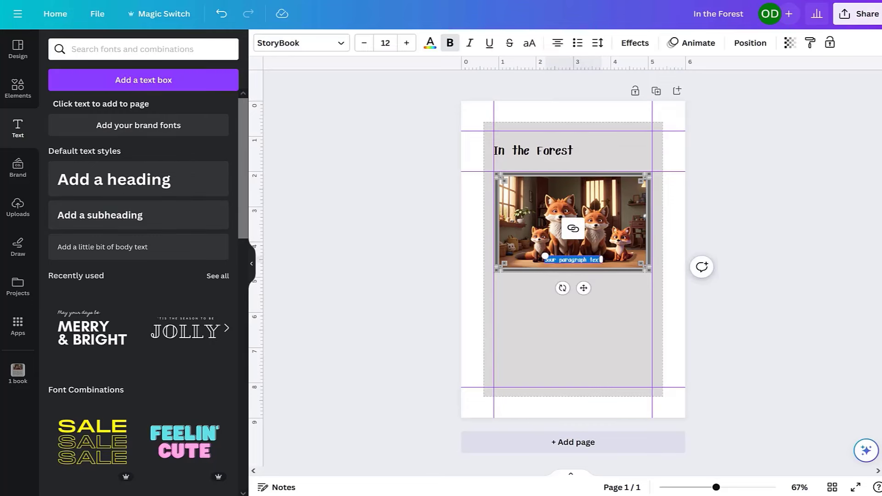
key("alt+Tab")
left_click_drag(260, 224, 475, 273)
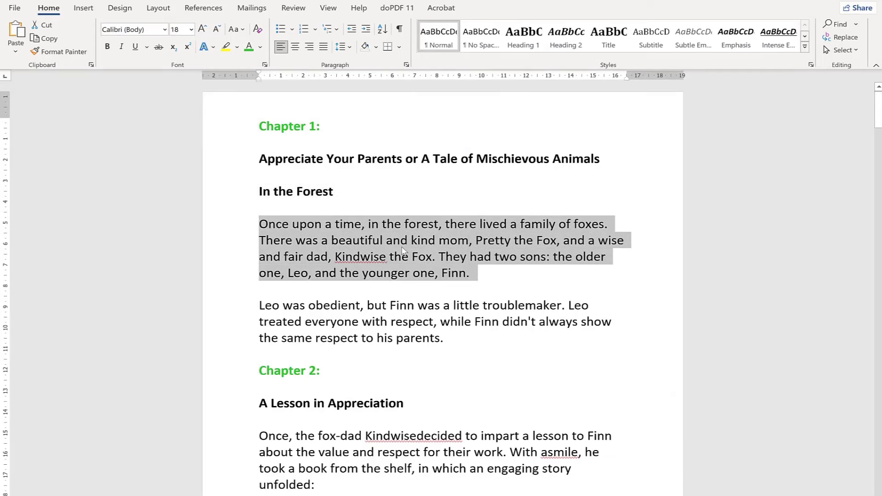
right_click(402, 250)
left_click(427, 273)
key("alt+Tab")
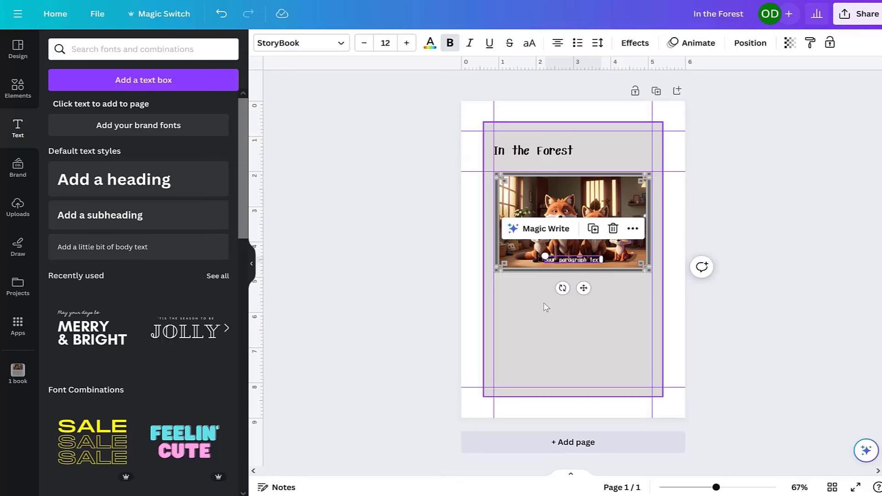
key("ctrl+v")
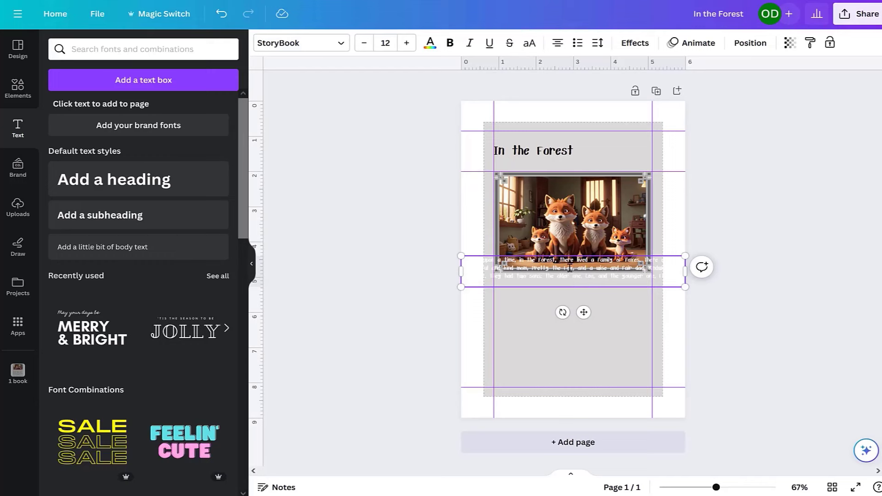
Make the paragraph black, 18-point and left-aligned, narrowing its box to about 4.5 in
triple_click(570, 268)
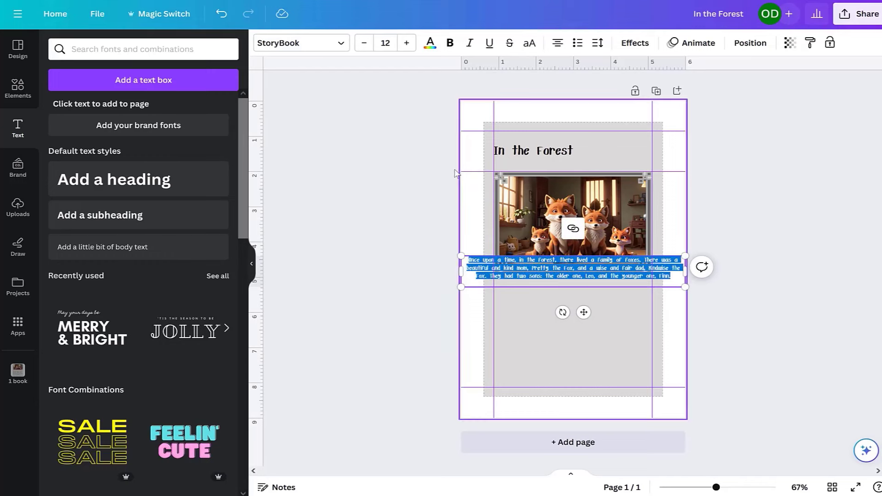
left_click(430, 43)
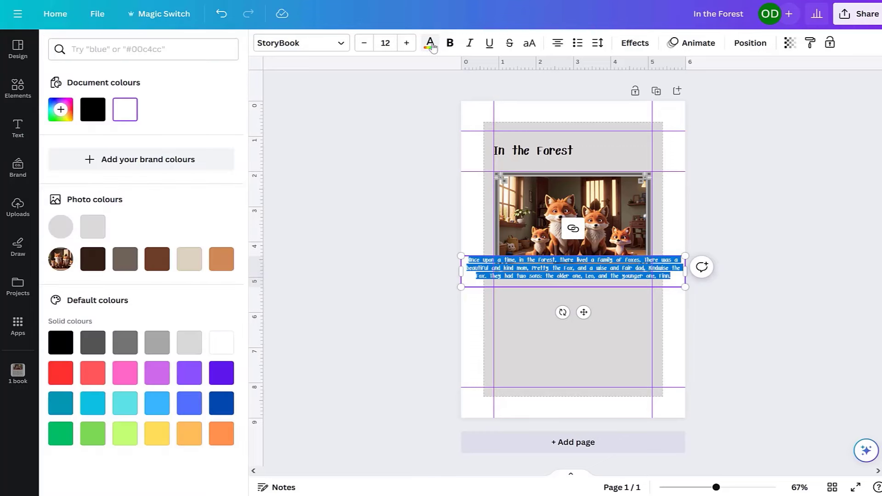
left_click(61, 343)
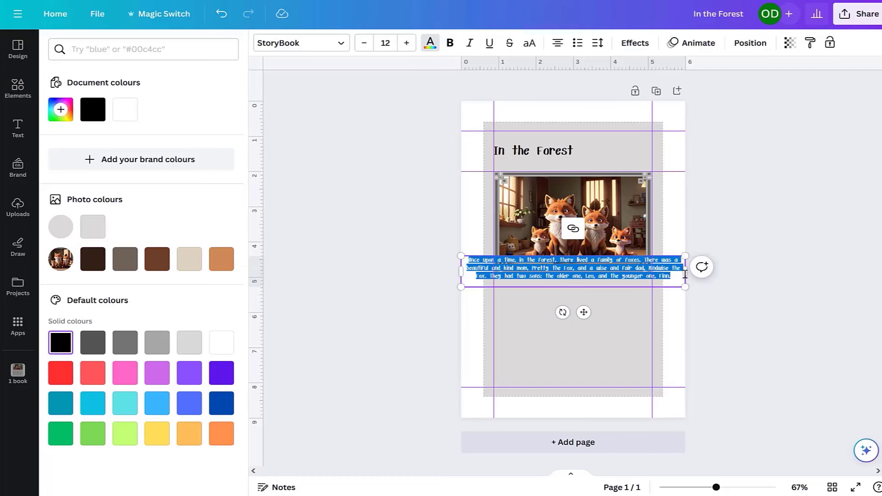
left_click(406, 44)
left_click(407, 44)
left_click(407, 44)
left_click(406, 43)
left_click(406, 44)
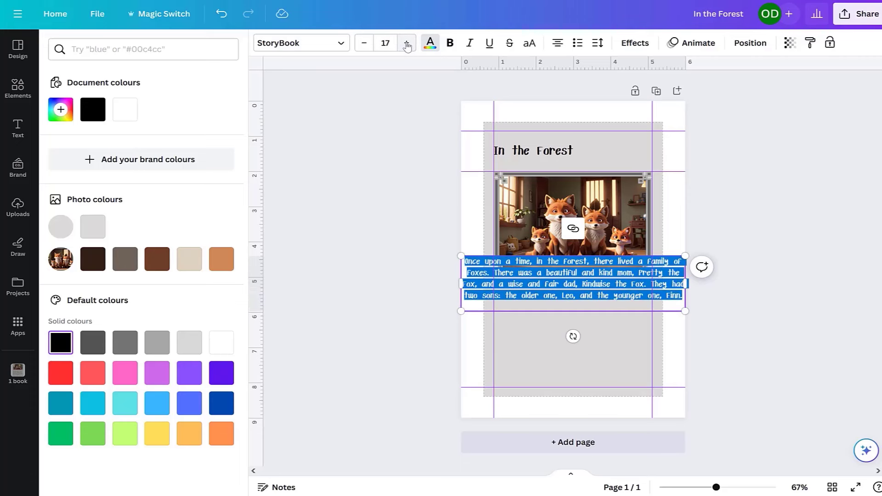
left_click(407, 43)
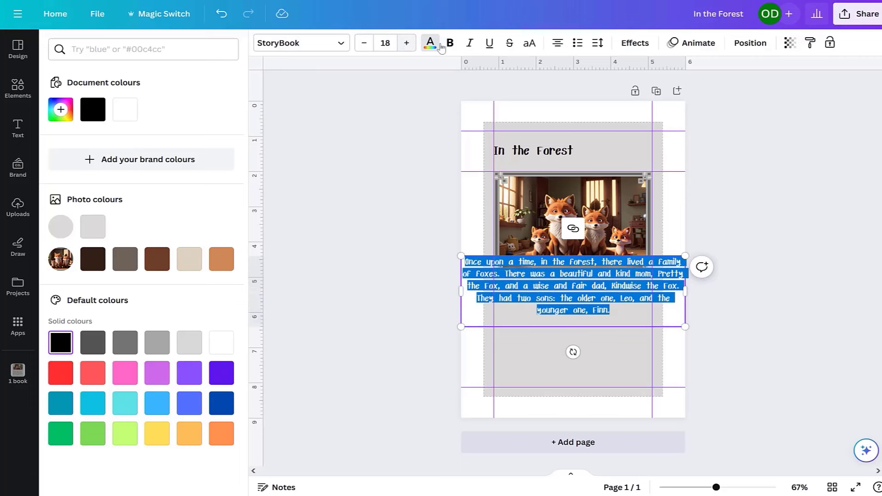
left_click(556, 45)
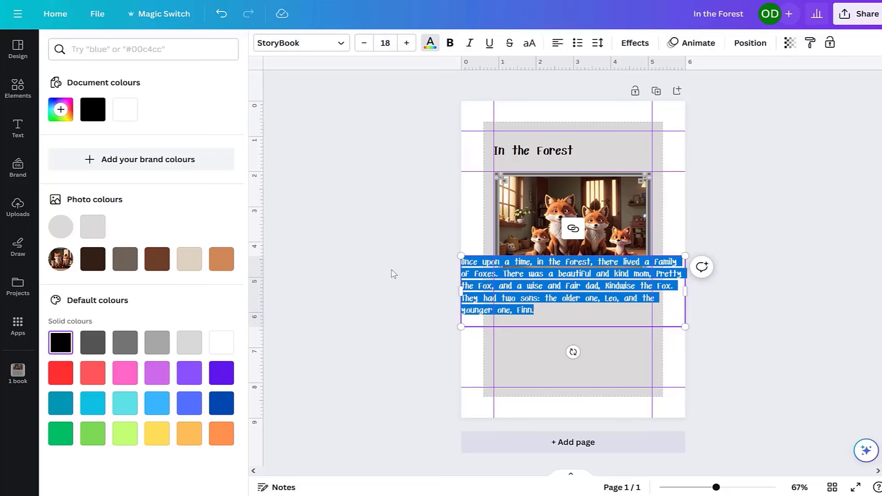
left_click_drag(684, 291, 627, 296)
key("Escape")
Centre the story paragraph under the fox picture and narrow it to fit the grey panel
left_click(457, 276)
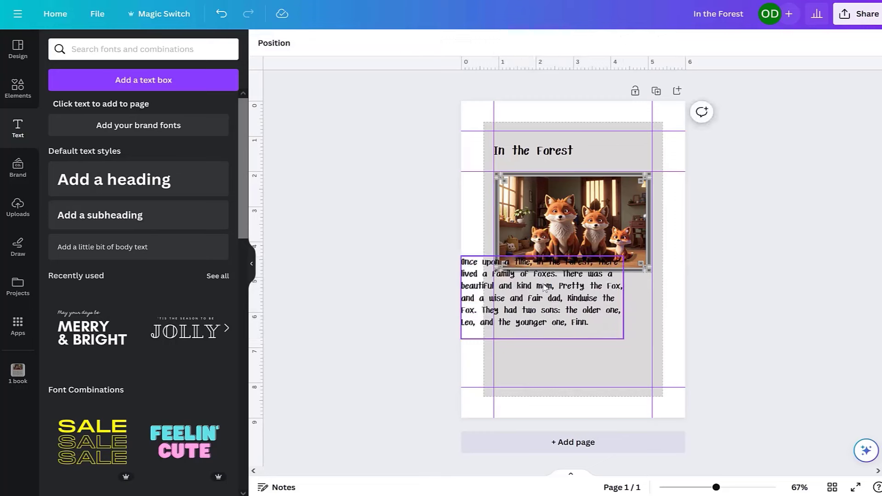
left_click_drag(543, 283, 576, 309)
left_click_drag(656, 326, 648, 329)
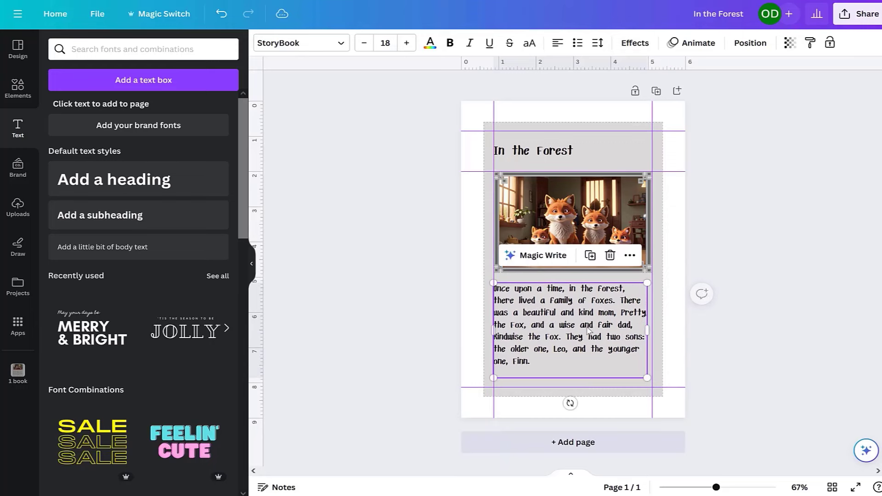
left_click(410, 289)
Raise the In the Forest story paragraph's font size from 18 to 20
left_click(526, 367)
left_click(526, 368)
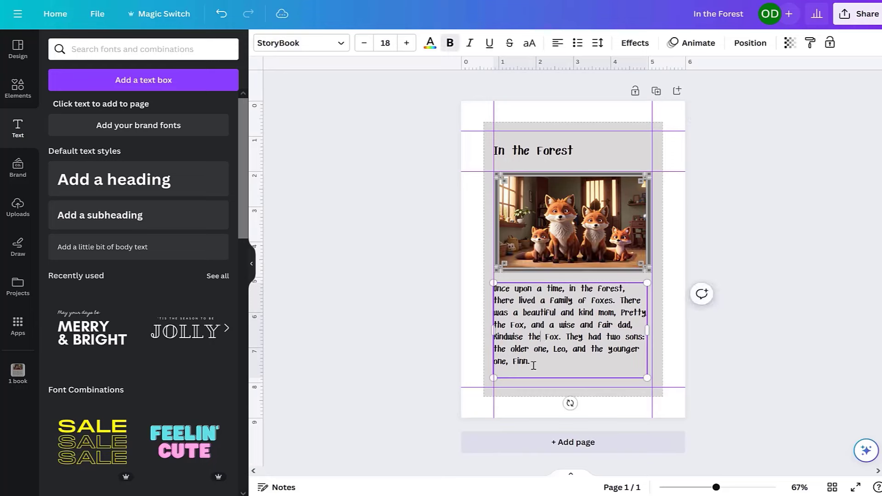
left_click_drag(552, 366, 497, 290)
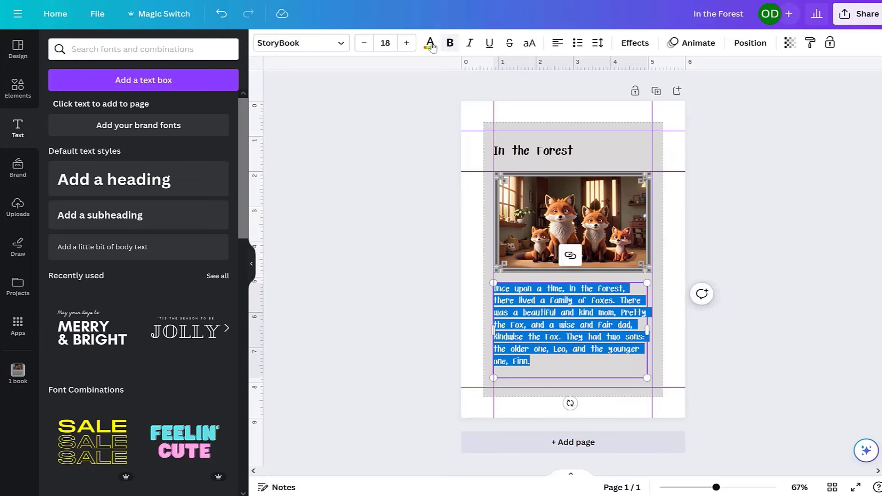
left_click(407, 44)
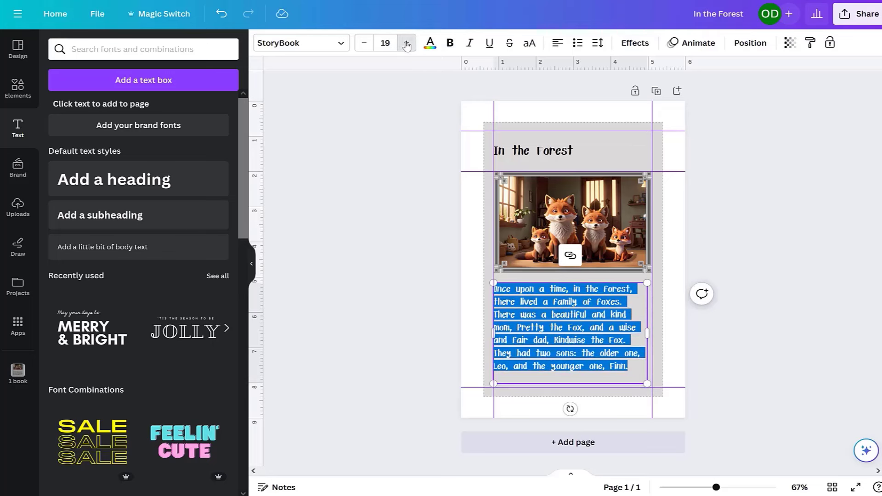
left_click(407, 44)
left_click(340, 190)
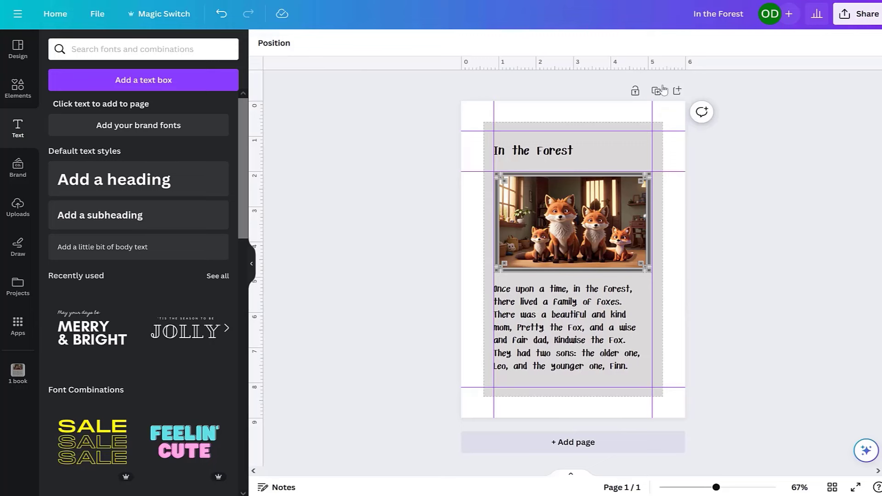
Duplicate the first page and upload the chapter 01-2 picture
left_click(657, 91)
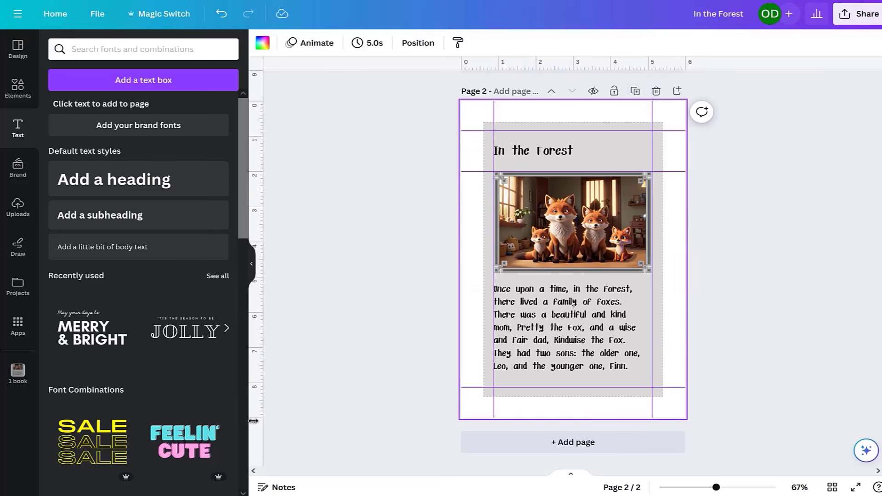
left_click(18, 208)
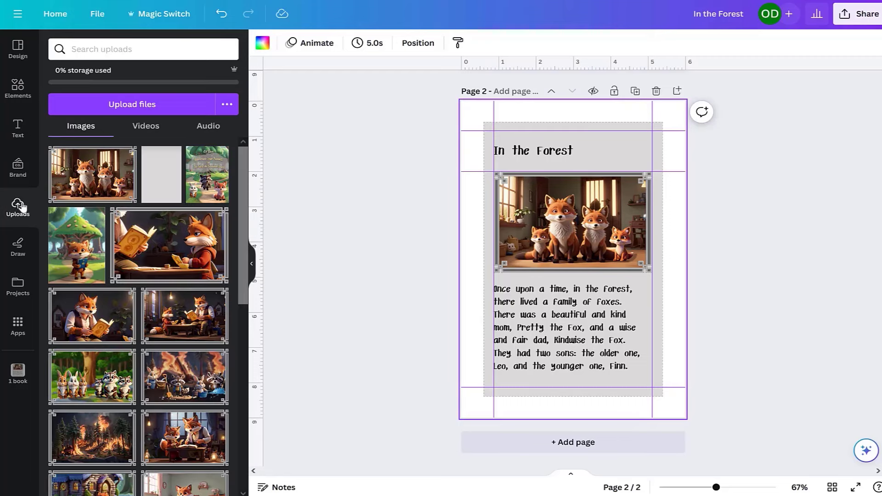
left_click(128, 106)
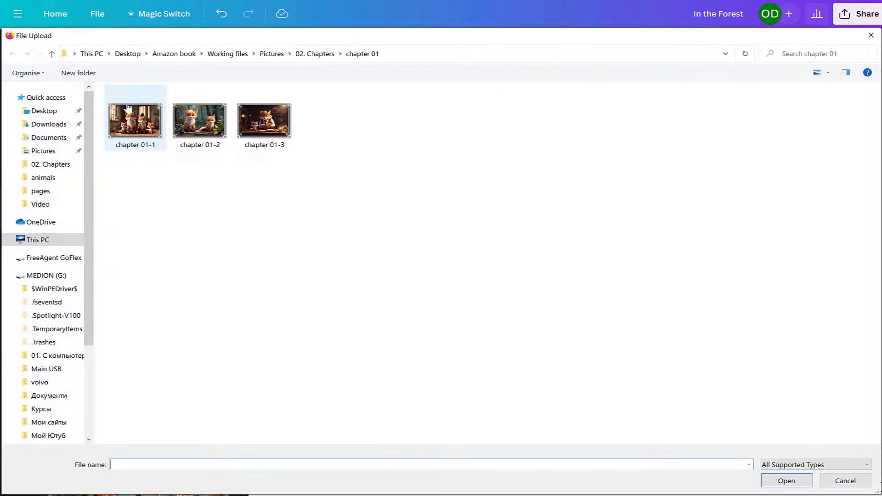
double_click(193, 123)
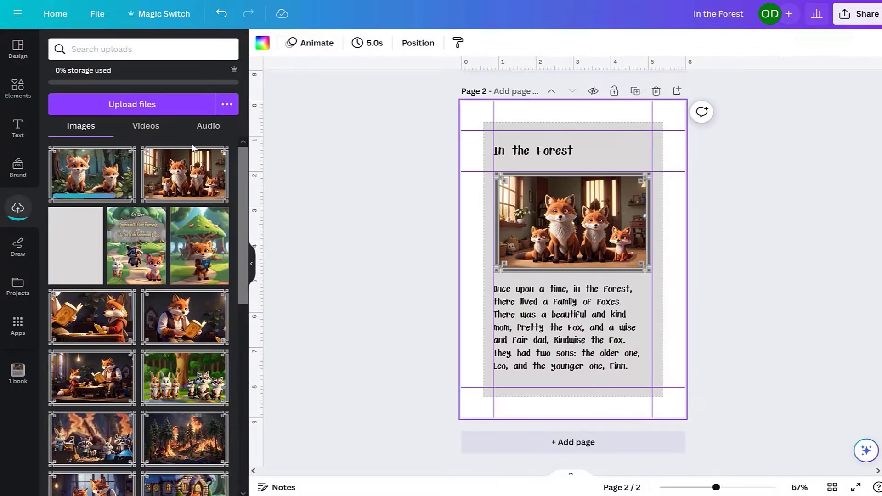
On page 2, swap the family picture for the two-fox forest picture, sized to the column below the title
left_click(573, 234)
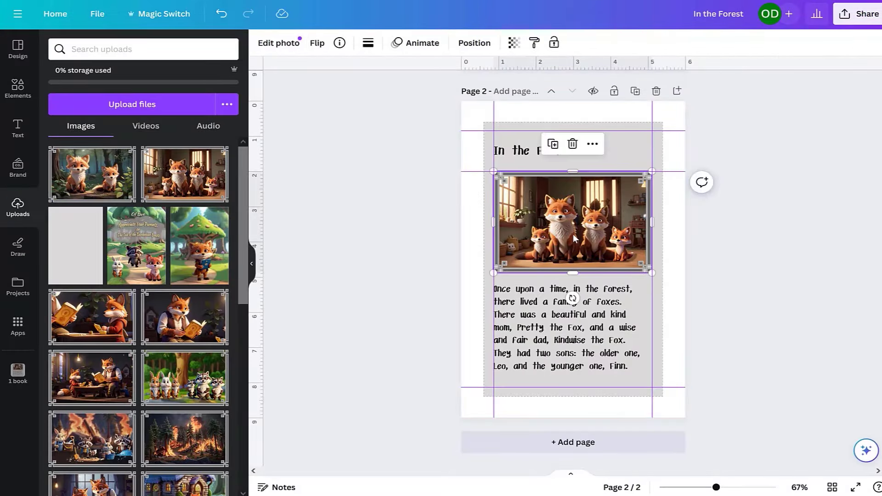
key("Delete")
left_click(92, 177)
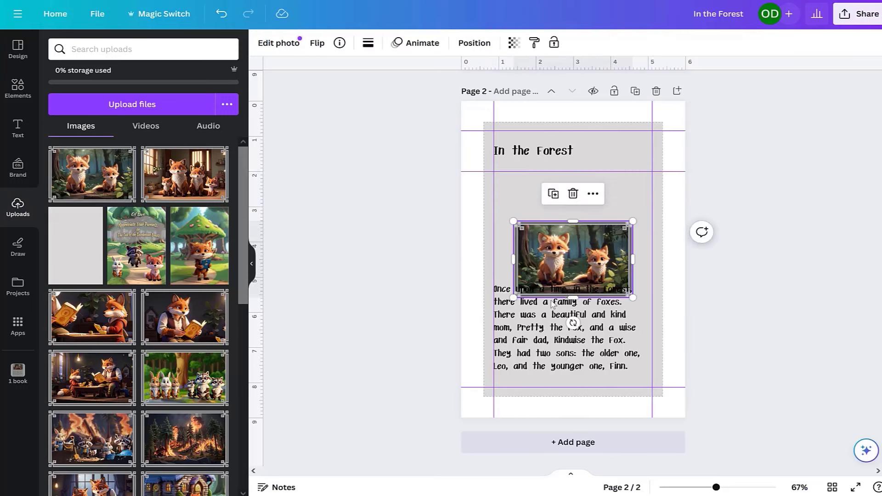
left_click_drag(585, 267, 563, 217)
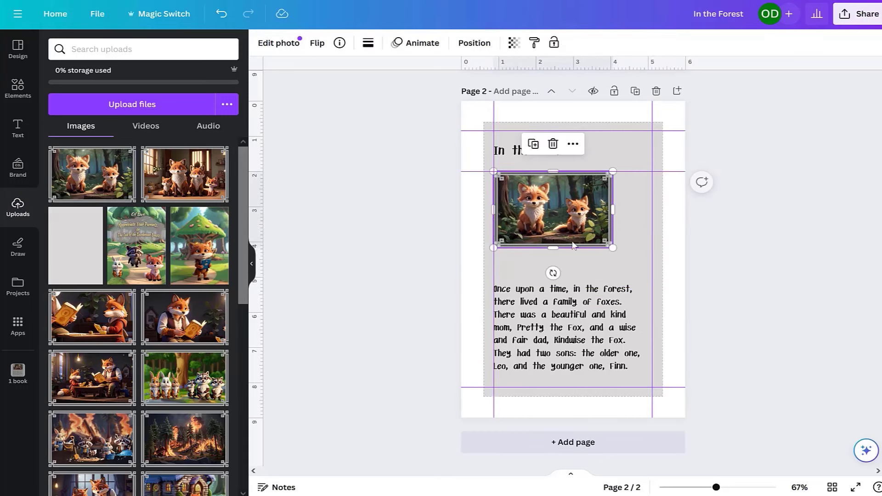
left_click_drag(612, 250, 650, 271)
Deselect the resized two-fox picture on page 2
left_click(423, 281)
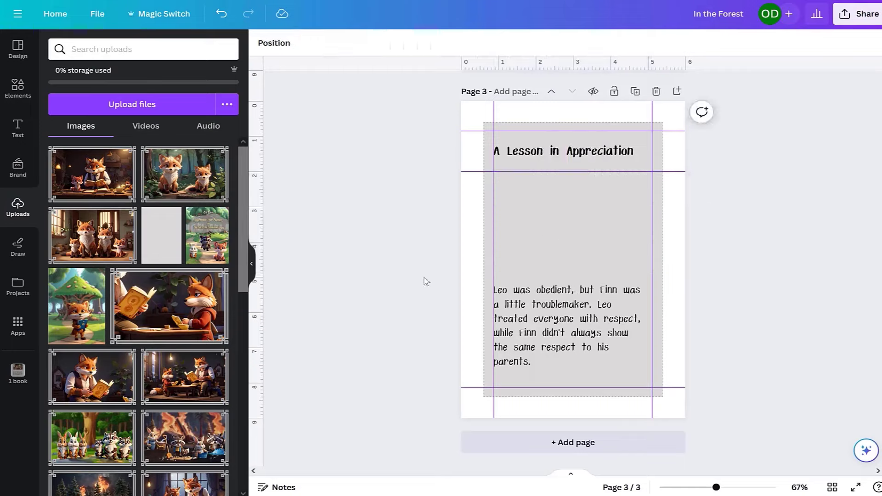
Place the fox-dad reading picture below the page 3 title, enlarged to fill the column
left_click(92, 175)
left_click_drag(575, 257, 555, 209)
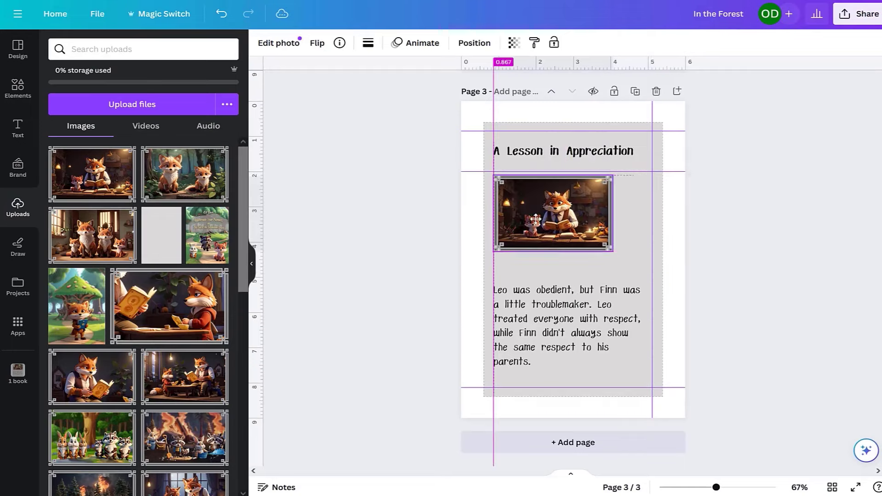
left_click_drag(610, 246, 651, 274)
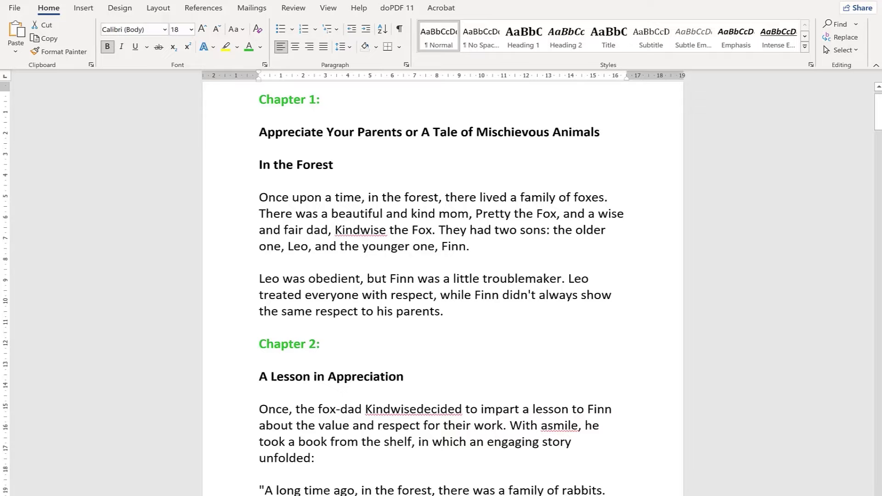
Replace the page 3 story text with the next paragraph copied from the Word manuscript
scroll(441, 276, "down", 3)
left_click_drag(257, 384, 360, 419)
right_click(295, 342)
left_click(550, 354)
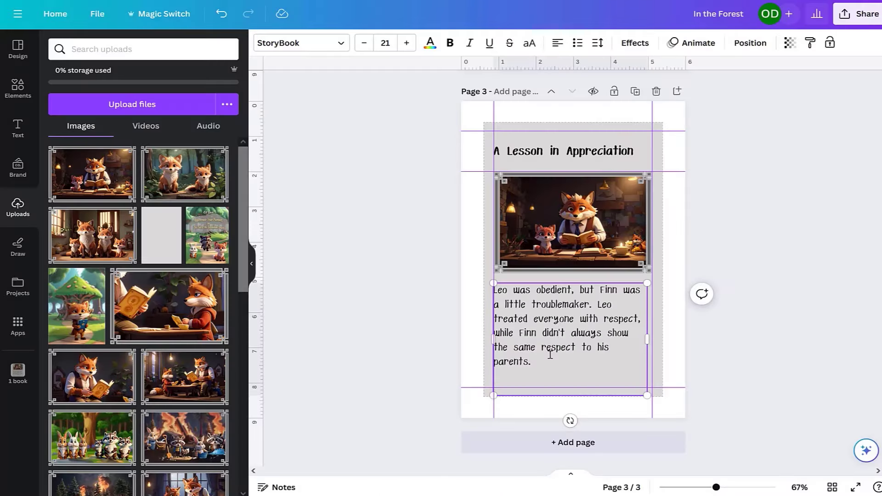
key("ctrl+a")
key("BackSpace")
key("ctrl+v")
left_click(749, 292)
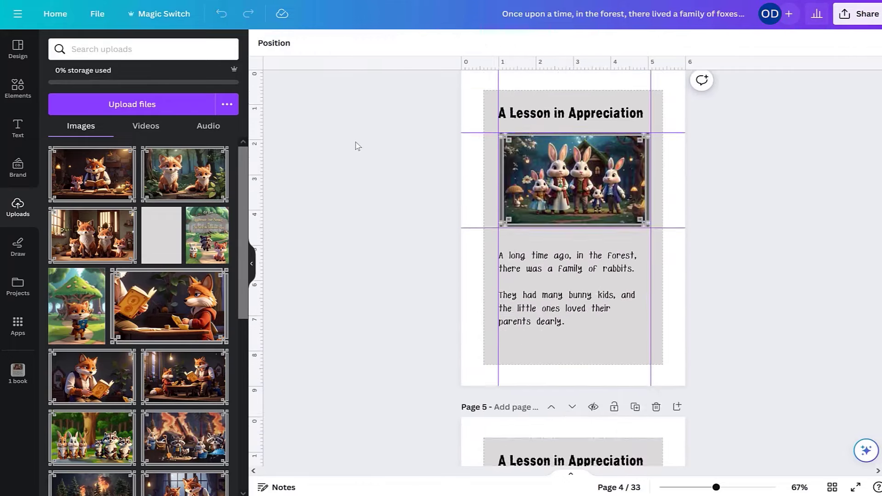
Download the finished 33-page storybook as a PDF Print file
scroll(432, 244, "down", 20)
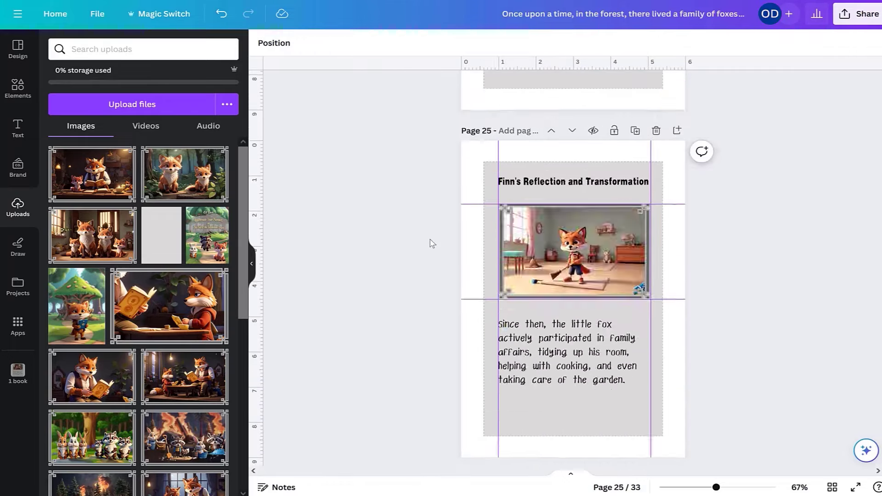
scroll(432, 243, "down", 20)
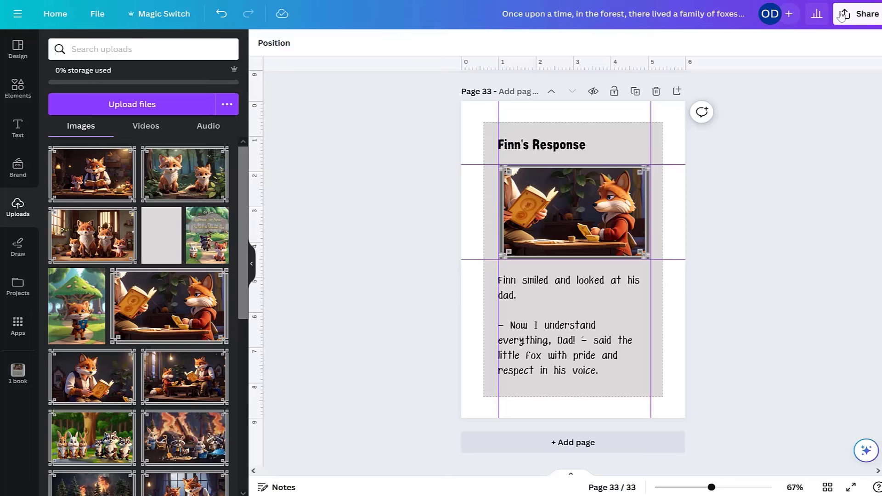
left_click(841, 15)
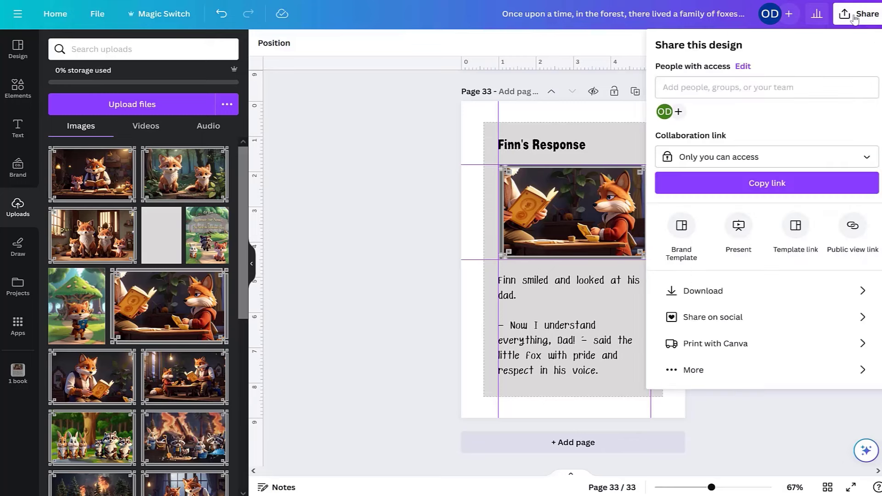
left_click(692, 292)
left_click(867, 91)
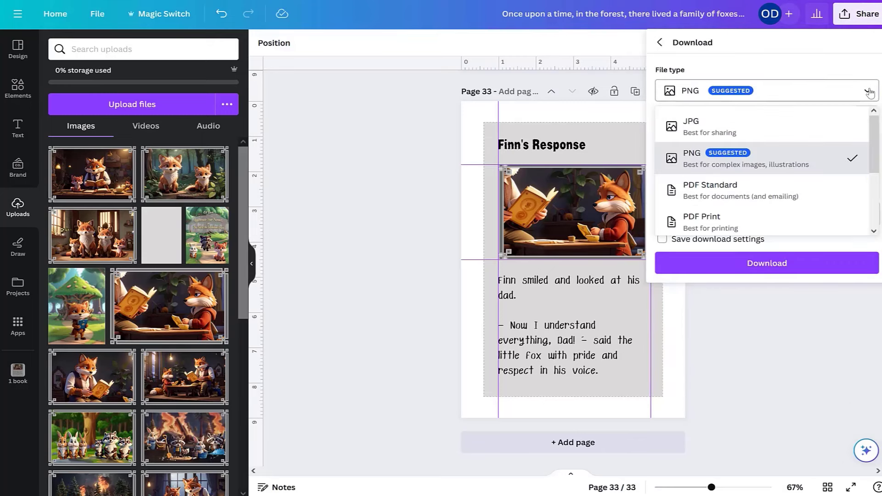
left_click(701, 218)
left_click(745, 276)
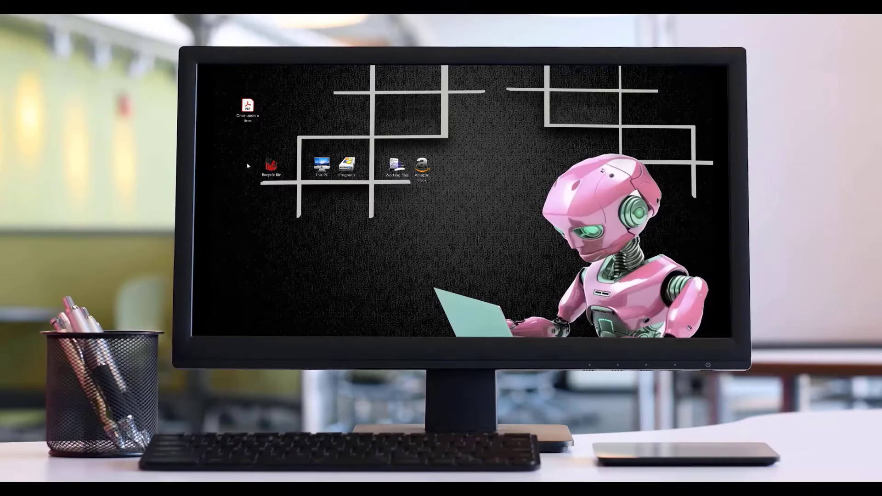
Move the desktop PDF into Amazon book > Working files > Text by cut and paste
left_click(247, 108)
right_click(247, 108)
left_click(276, 284)
double_click(426, 168)
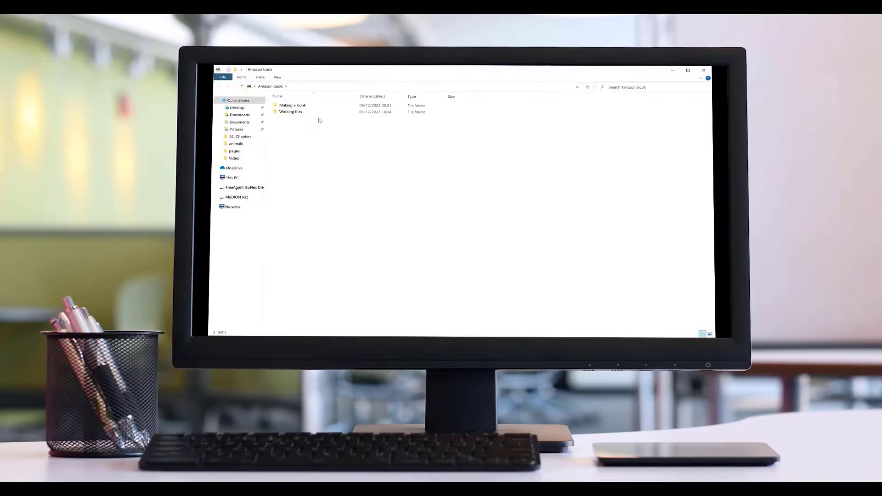
double_click(294, 112)
double_click(292, 111)
right_click(286, 133)
left_click(301, 194)
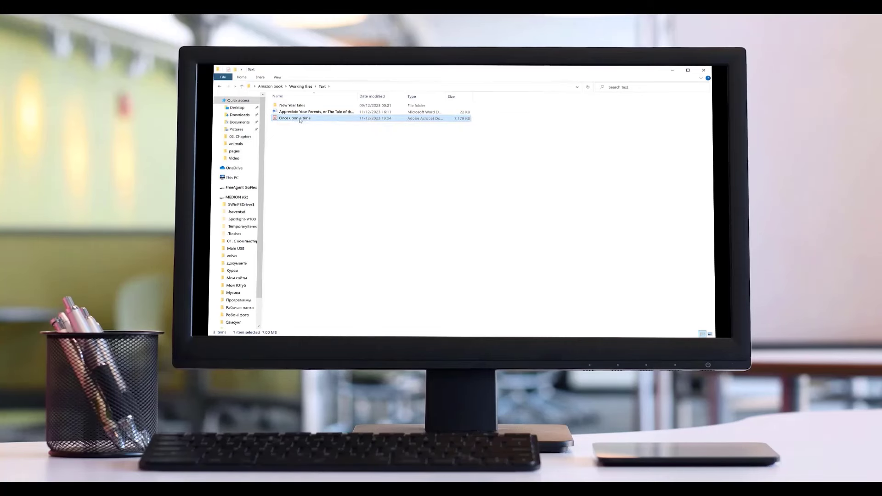
Open the Once upon a time PDF in Acrobat and scroll down through its story pages
double_click(299, 120)
scroll(462, 221, "down", 5)
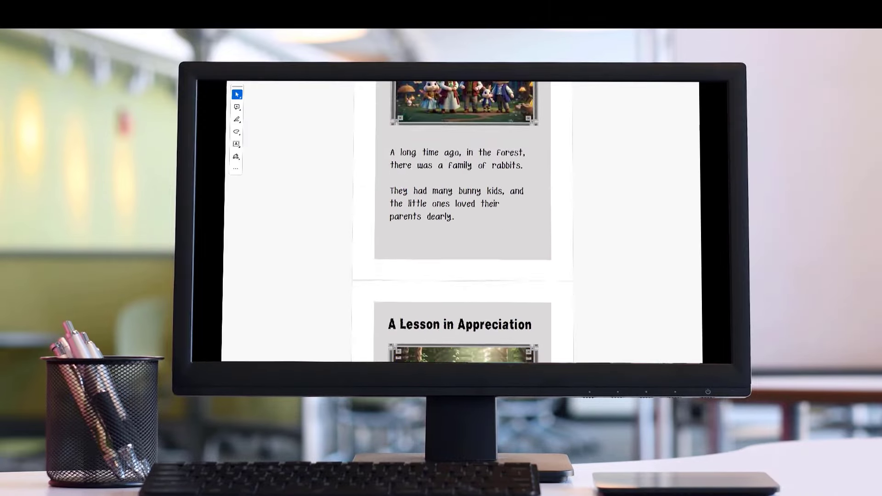
scroll(462, 220, "down", 20)
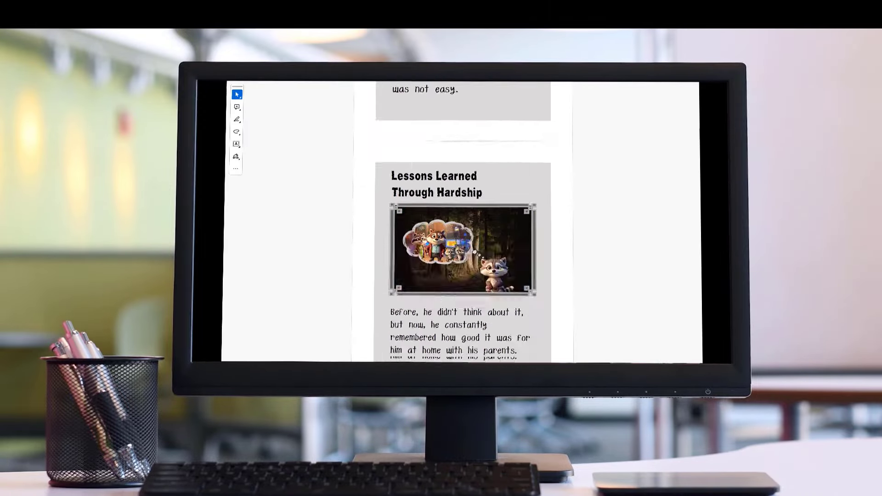
scroll(463, 221, "down", 20)
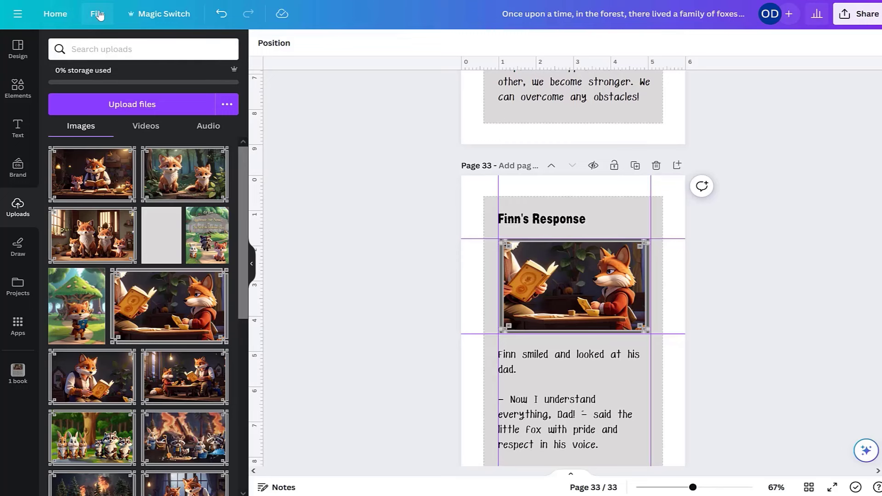
Create a custom 12.309 × 9.25 in design and upload the Cover front image
left_click(98, 14)
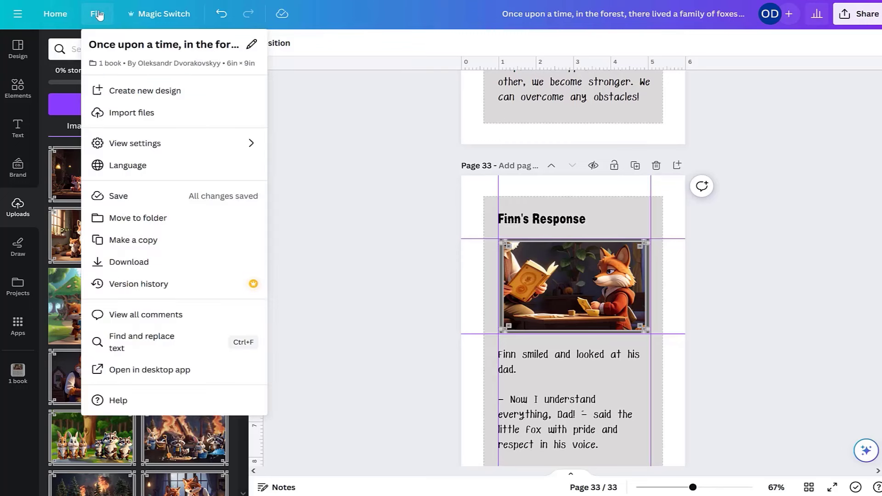
left_click(123, 92)
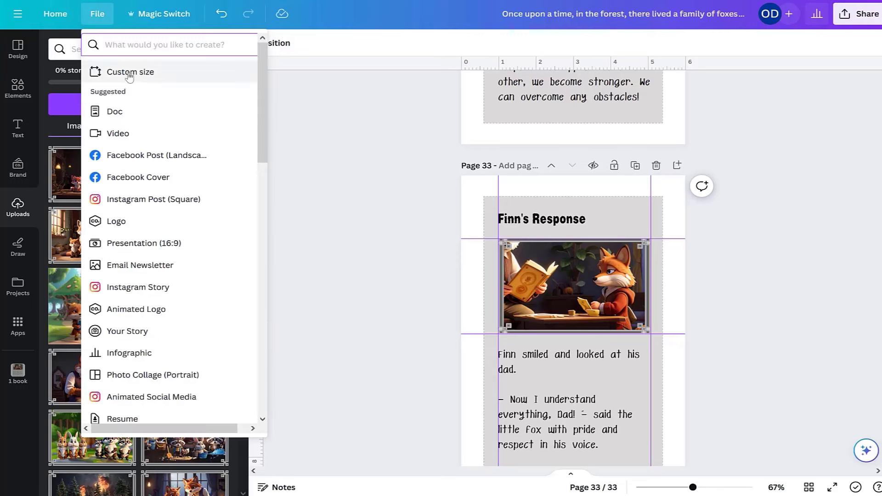
left_click(130, 73)
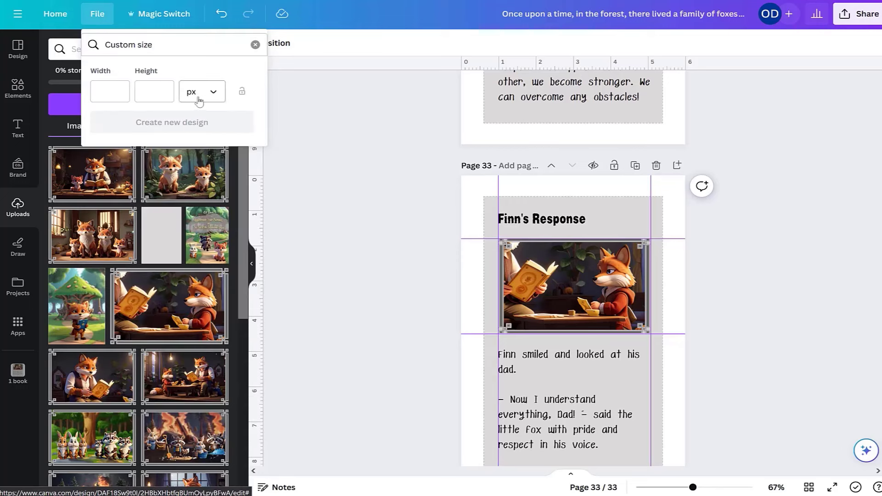
left_click(214, 93)
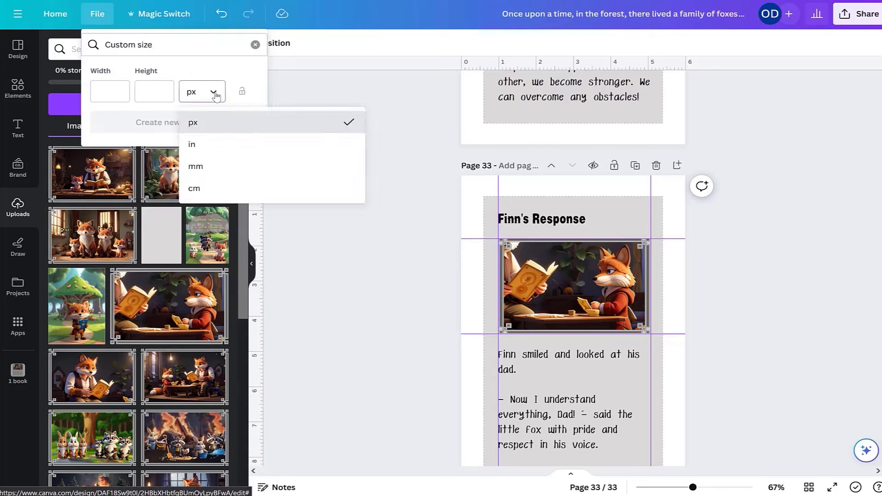
left_click(197, 145)
left_click(112, 92)
type("12.309")
left_click(143, 91)
type("9.25")
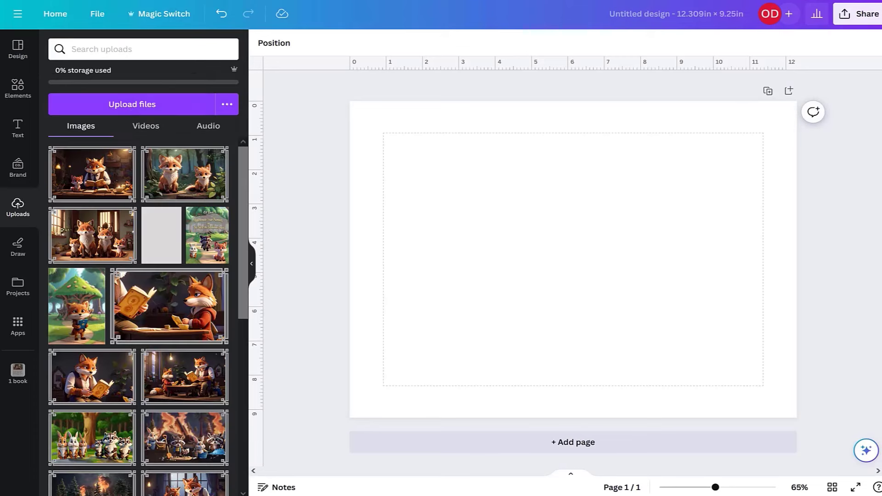
left_click(126, 110)
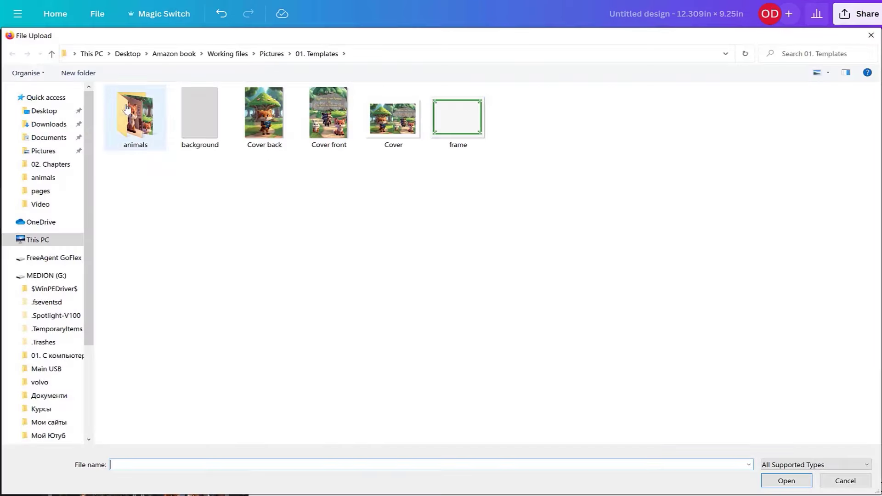
double_click(323, 110)
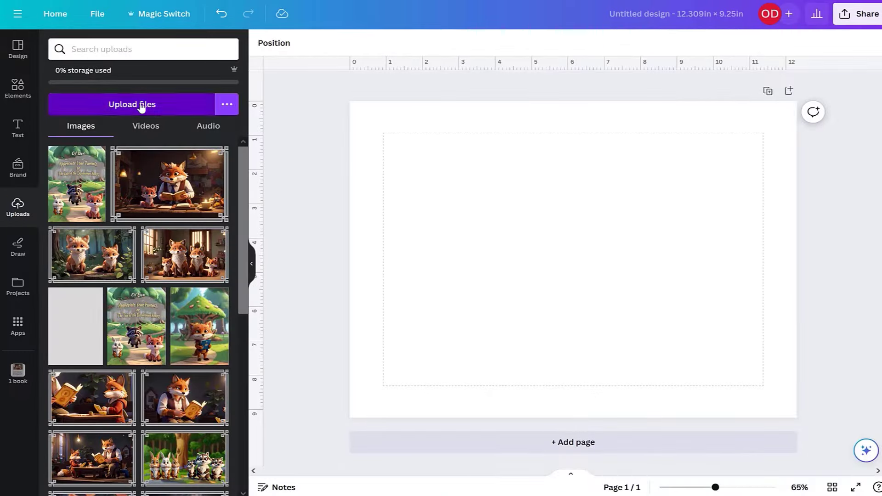
Upload the Cover back image and fit the Appreciate Your Parents cover into the right half
left_click(138, 107)
double_click(262, 111)
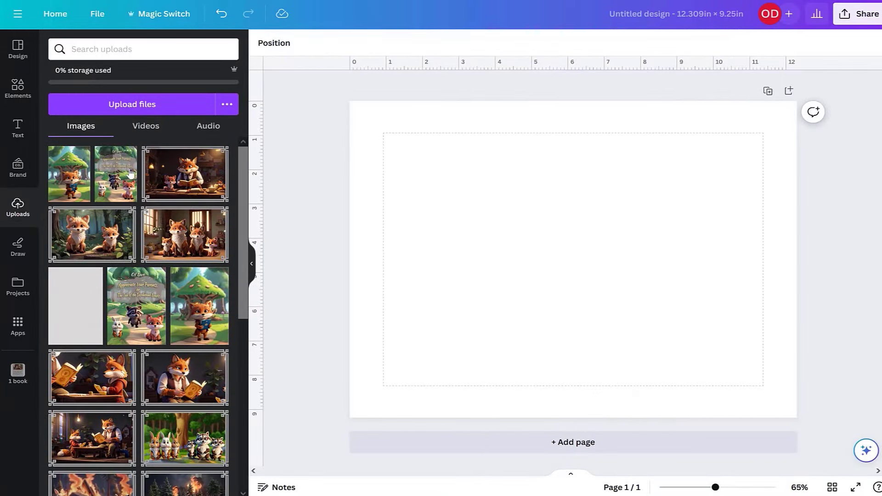
left_click(116, 174)
left_click_drag(536, 241, 548, 242)
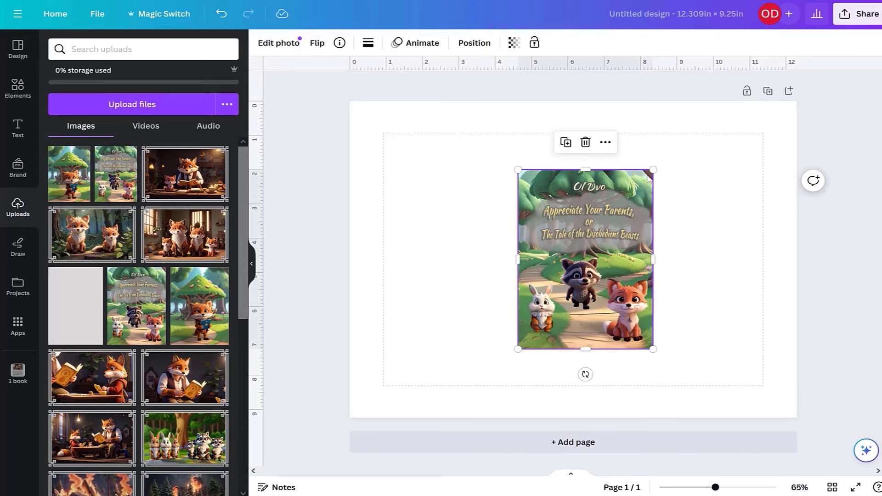
left_click_drag(652, 169, 683, 134)
left_click_drag(685, 349, 710, 387)
left_click_drag(680, 322, 735, 321)
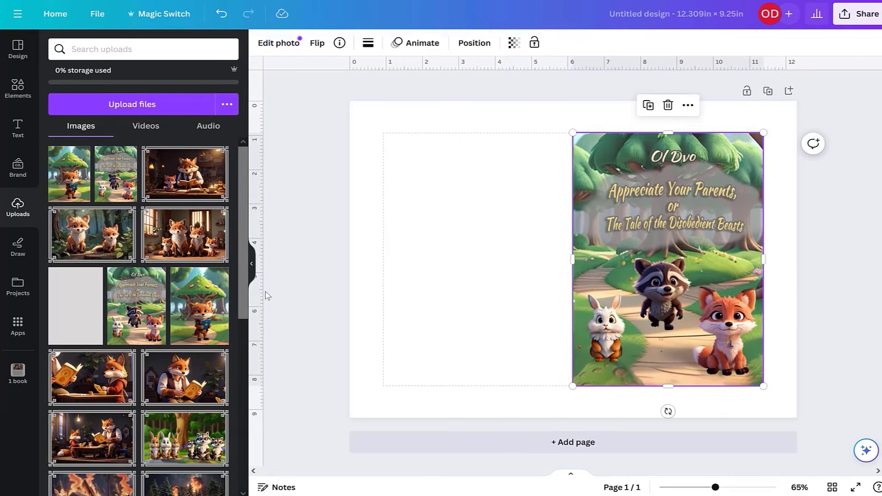
Add the fox-with-book picture and stretch it to fill the left half of the page
left_click(73, 177)
left_click_drag(581, 238, 456, 233)
left_click_drag(519, 168, 546, 133)
left_click_drag(545, 349, 573, 385)
left_click(322, 291)
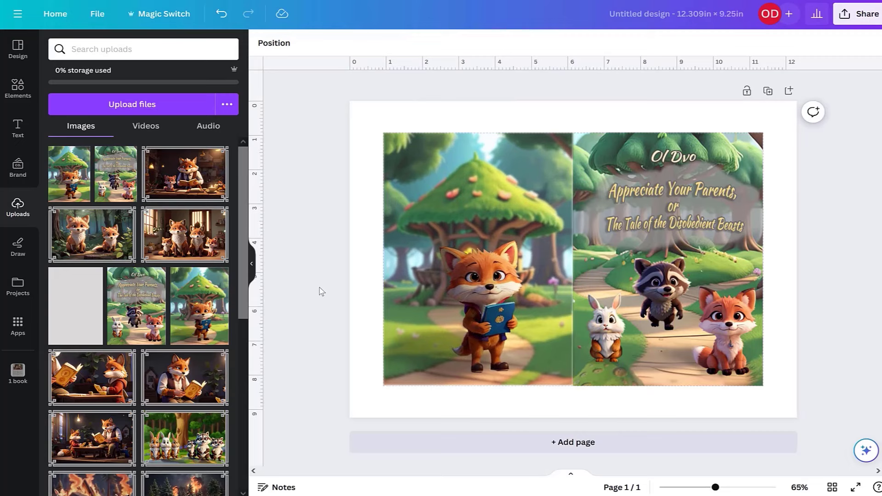
Download the cover spread as a JPG file
left_click(858, 14)
left_click(703, 291)
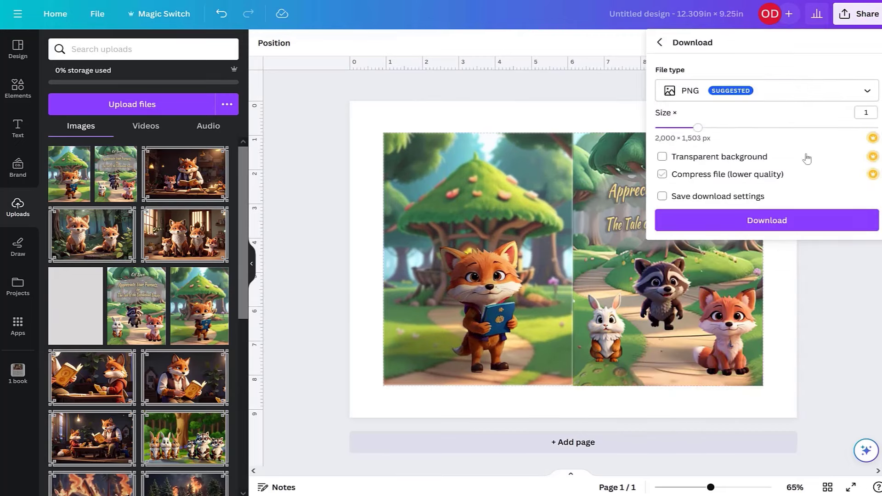
left_click(867, 90)
left_click(696, 130)
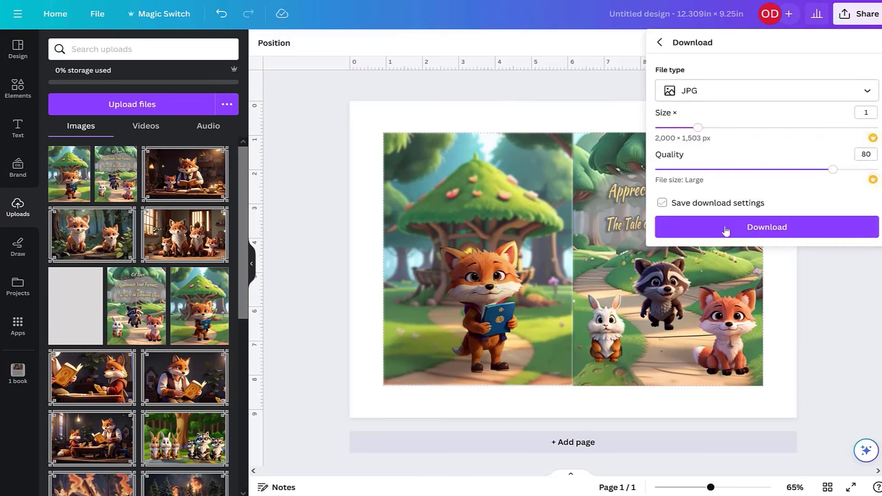
left_click(773, 229)
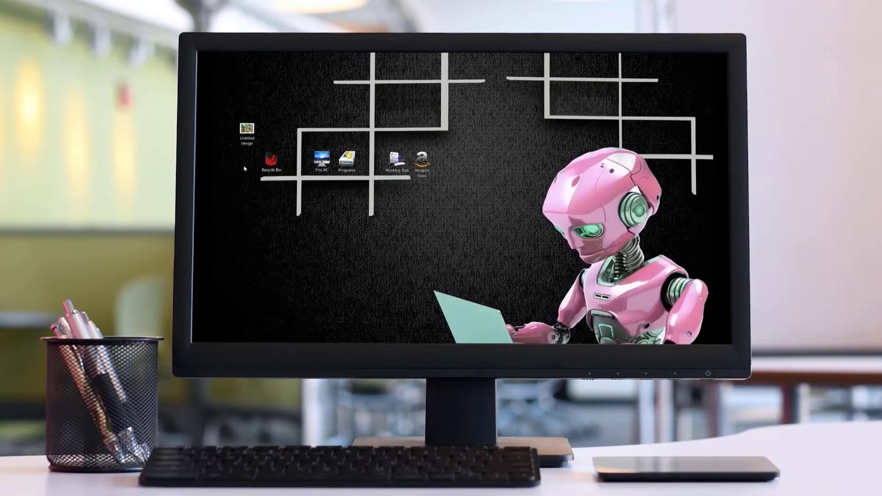
Rename the downloaded JPG on the desktop to Cover
left_click(244, 146)
left_click(245, 146)
type("Cover")
key("Return")
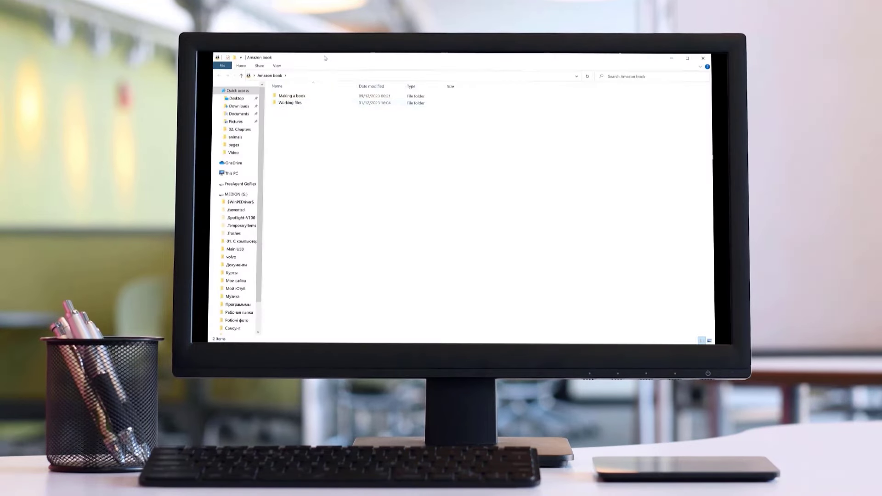
double_click(290, 102)
Browse into Pictures > 01. Templates, then go to Amazon's Create account page
double_click(289, 95)
double_click(290, 96)
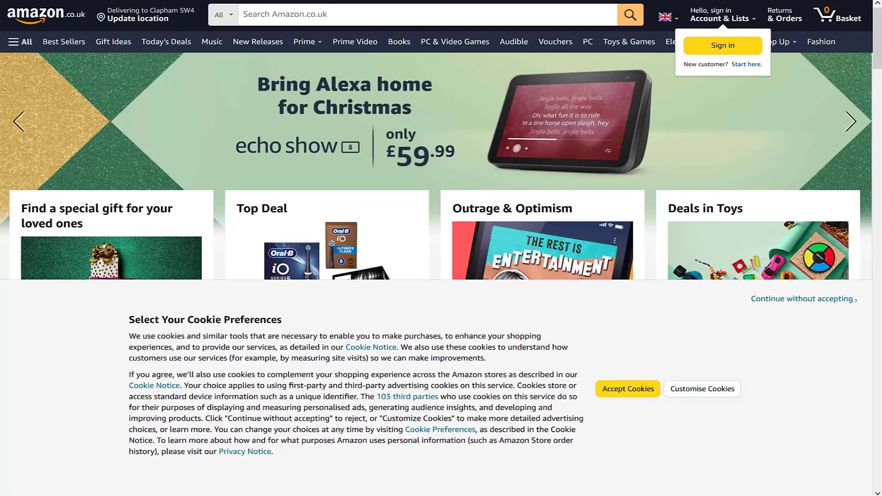
left_click(746, 66)
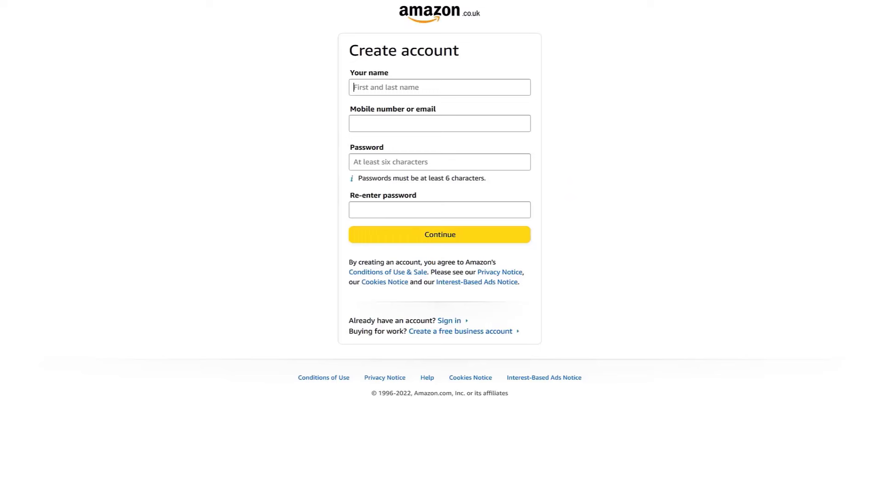
Enter the new account's name and e-mail address, submit for e-mail verification, and start the security puzzle
type("First Last")
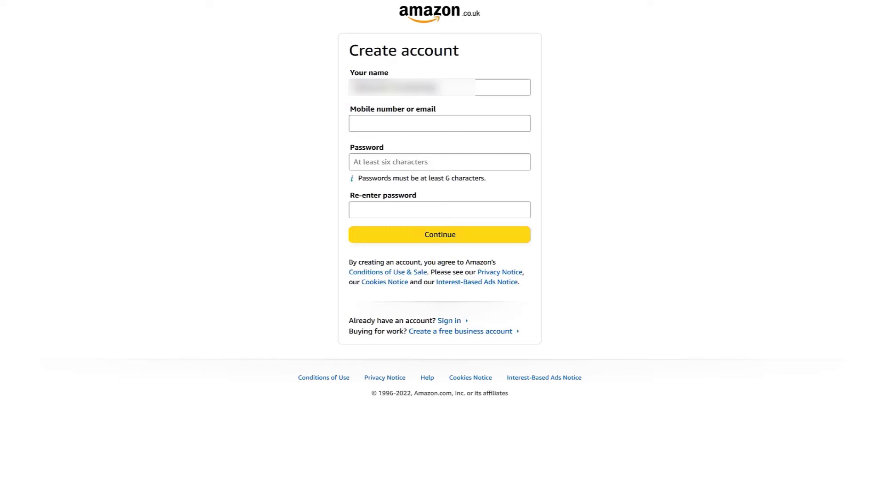
left_click(352, 123)
type("name@example.com")
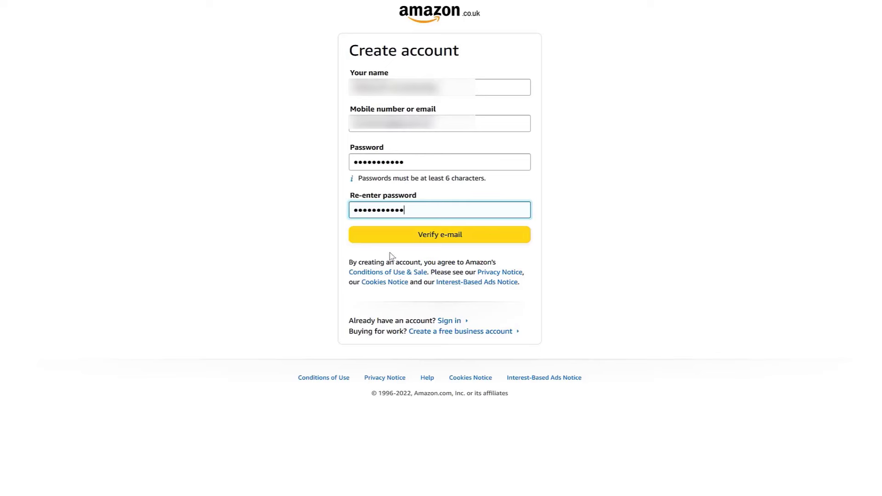
left_click(442, 236)
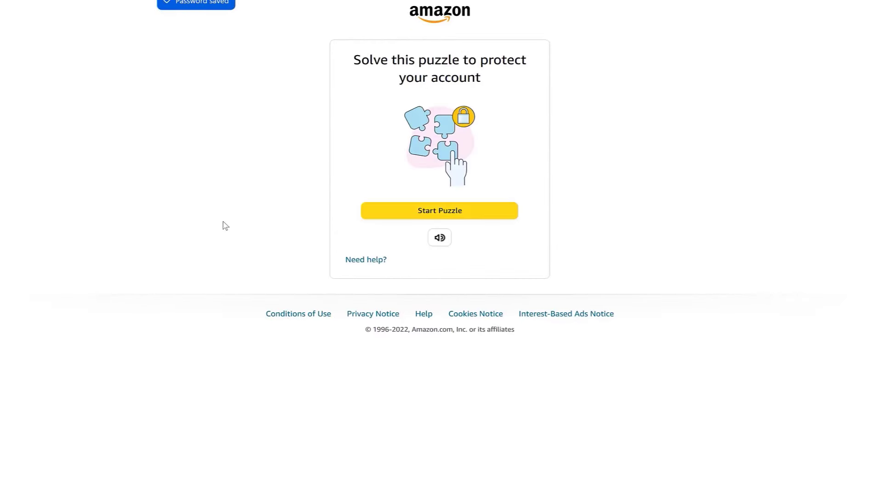
left_click(428, 215)
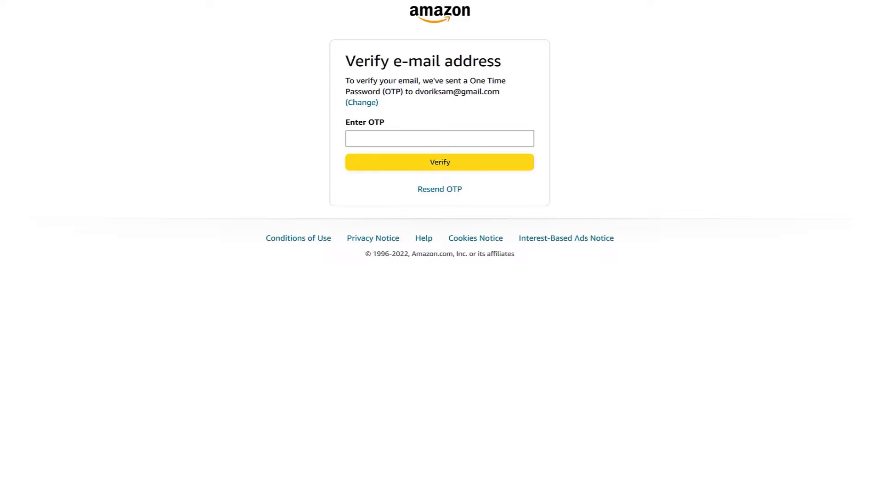
Copy the one-time code from Amazon's verification e-mail in Gmail
left_click(138, 1)
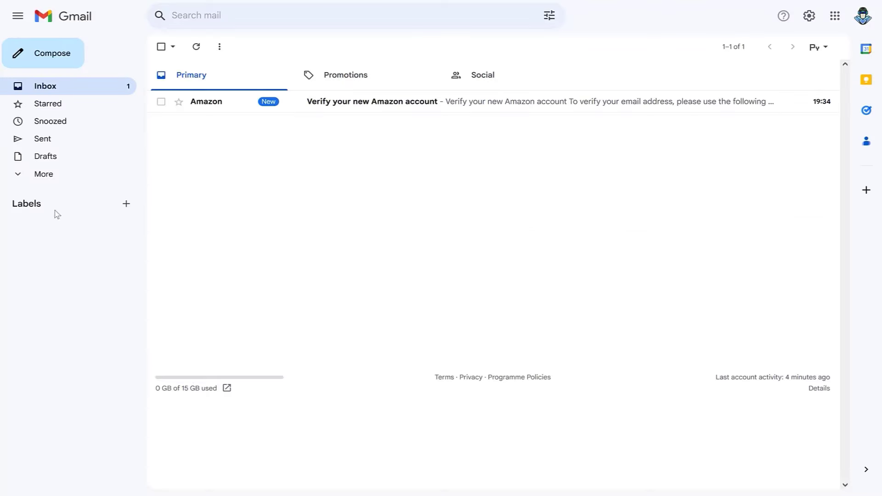
left_click(205, 105)
left_click_drag(399, 228, 366, 230)
right_click(370, 225)
left_click(373, 238)
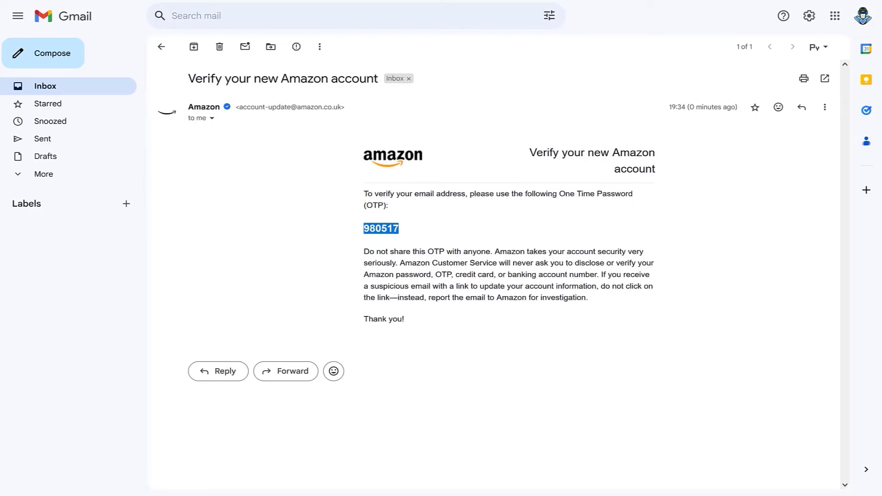
Paste the code into the Amazon OTP field and verify the e-mail
left_click(347, 7)
left_click(358, 138)
key("ctrl+v")
left_click(437, 164)
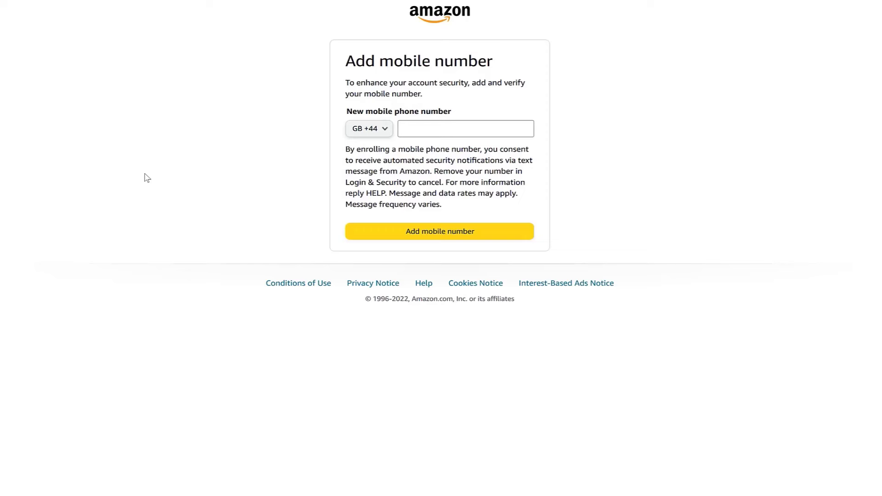
Add the mobile phone number, enter the SMS verification code, and create the Amazon account
left_click(407, 130)
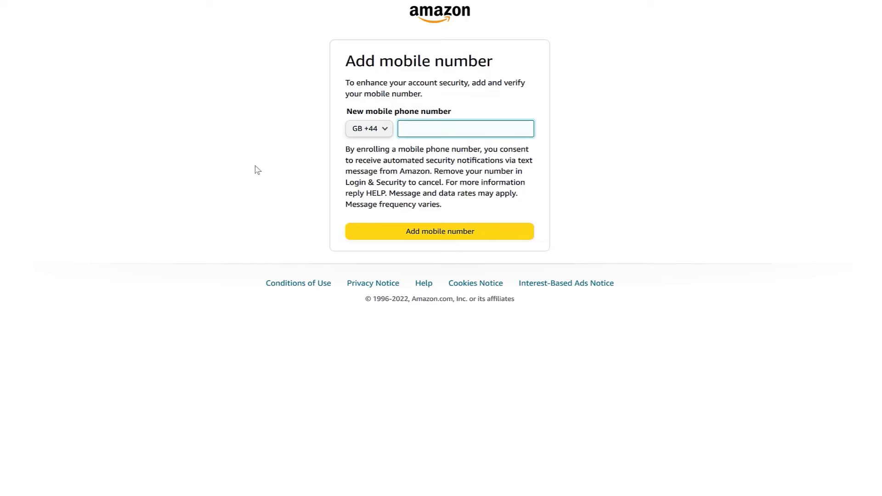
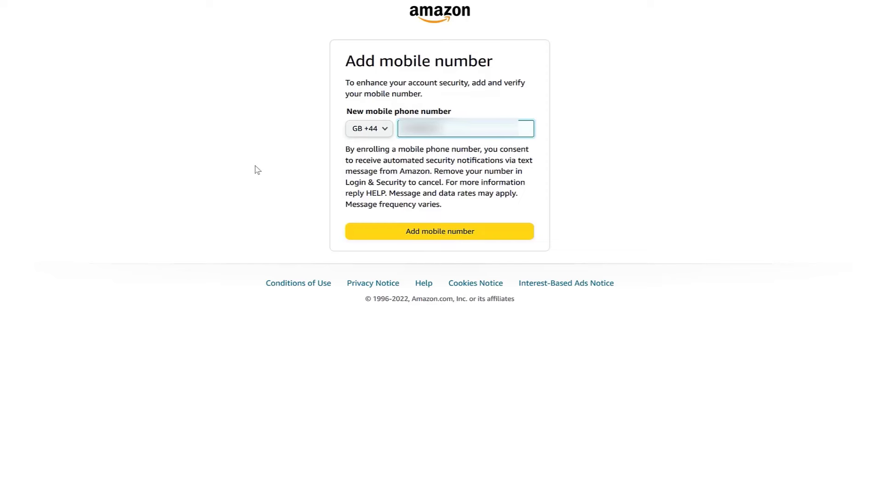
left_click(433, 231)
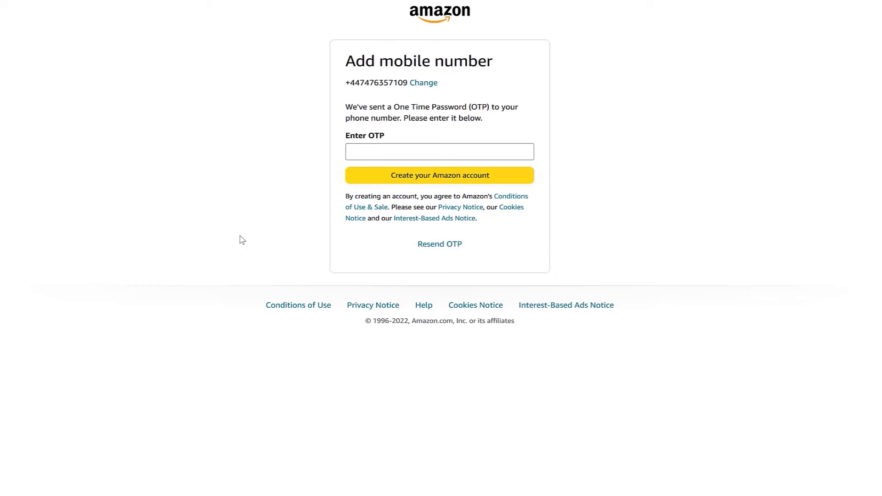
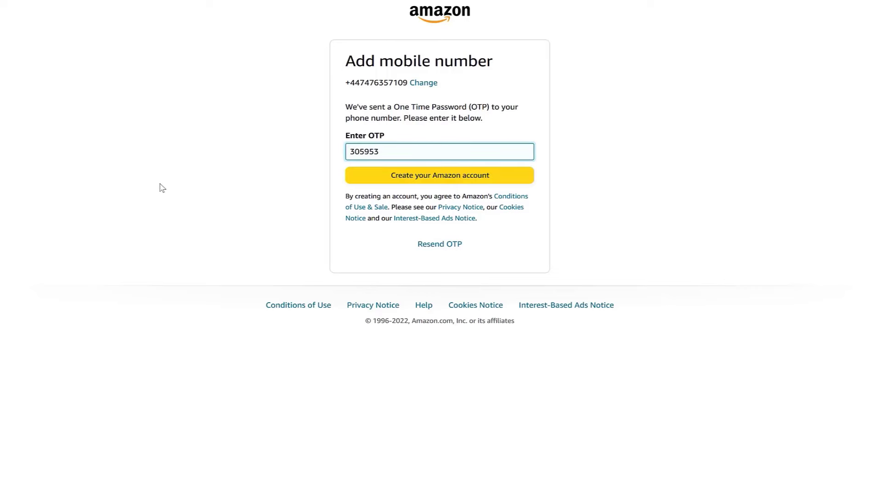
left_click(432, 179)
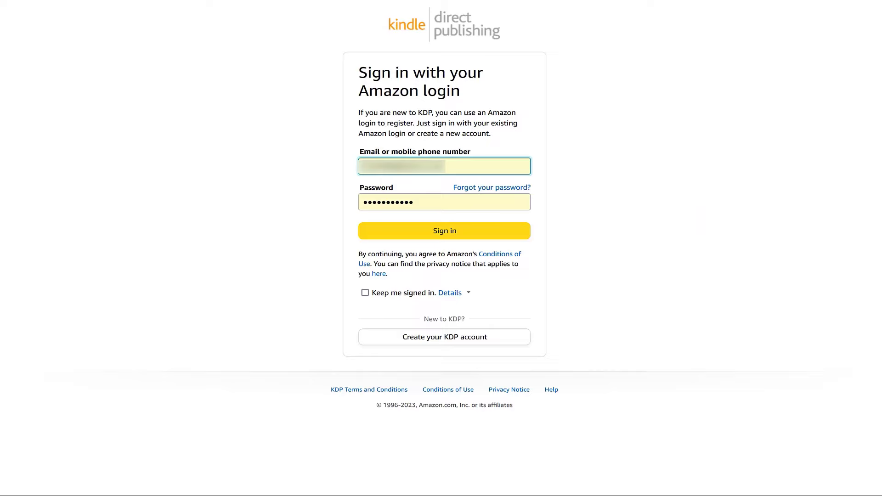
Sign in to Kindle Direct Publishing with the prefilled Amazon e-mail and password
left_click(436, 237)
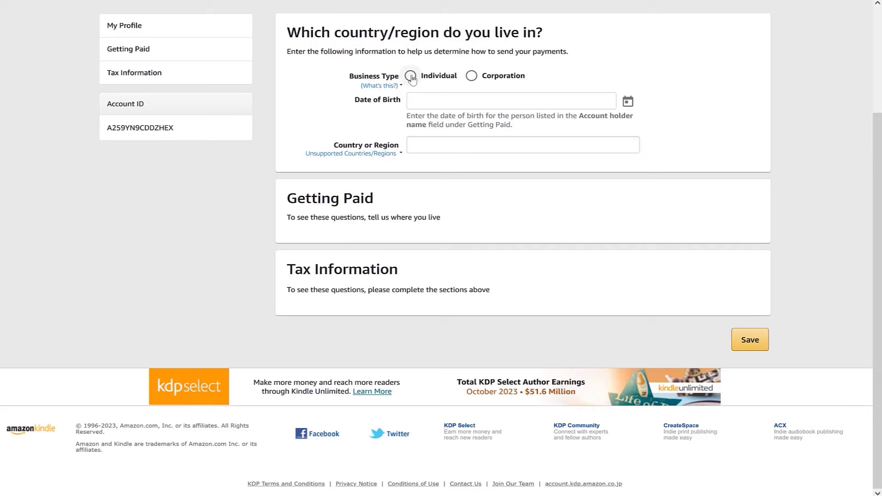
Register as an Individual, enter the date of birth, and choose United Kingdom as the country
left_click(411, 76)
left_click(430, 101)
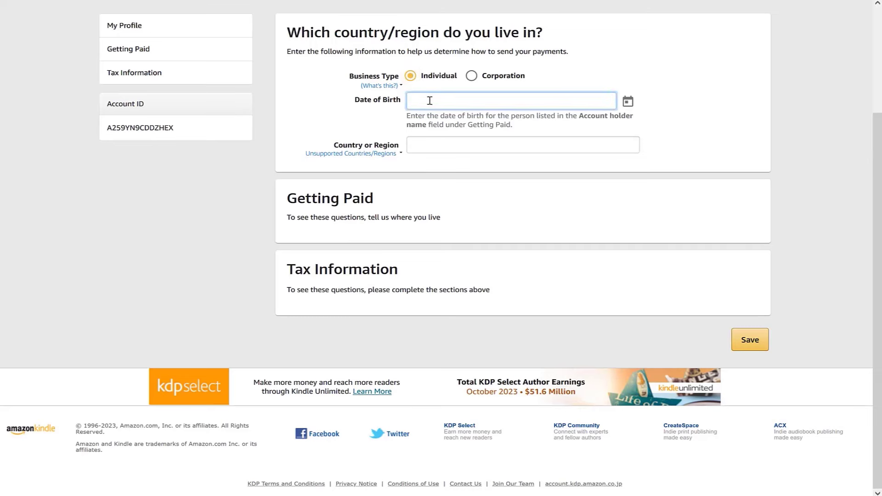
key("ctrl+v")
key("Tab")
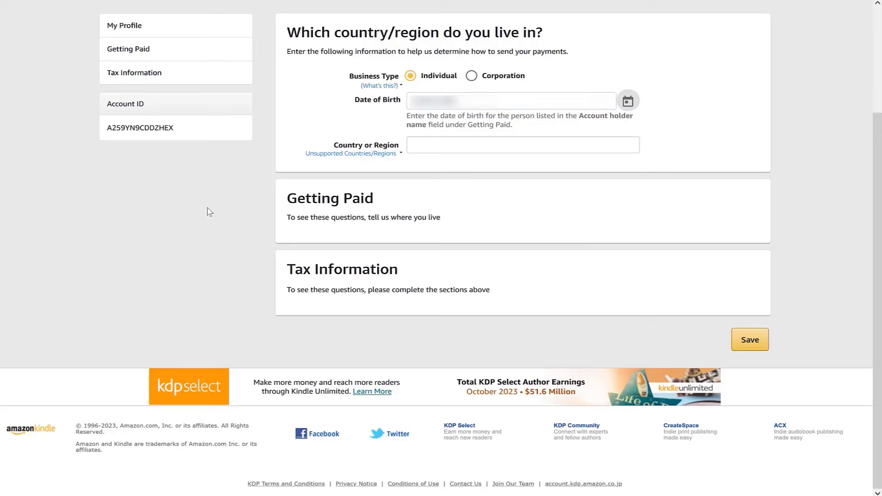
left_click(416, 146)
left_click(422, 194)
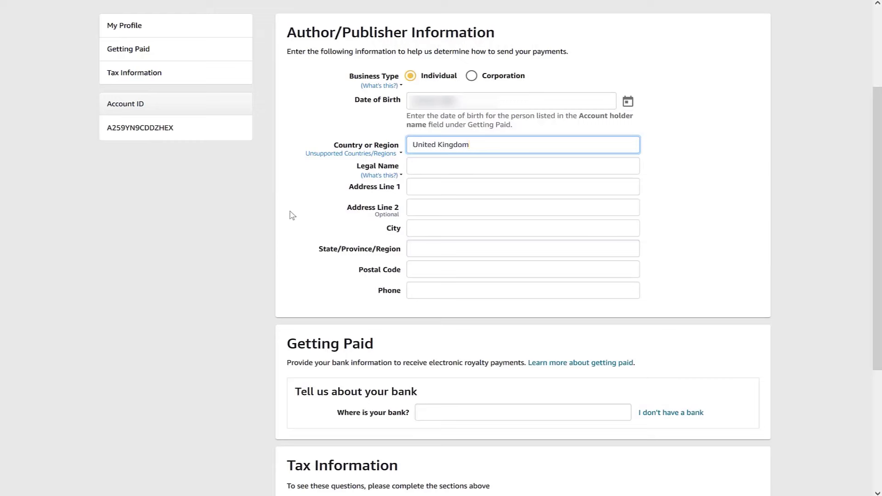
Fill in the legal name, street address and city
key("Tab")
key("Tab")
key("ctrl+v")
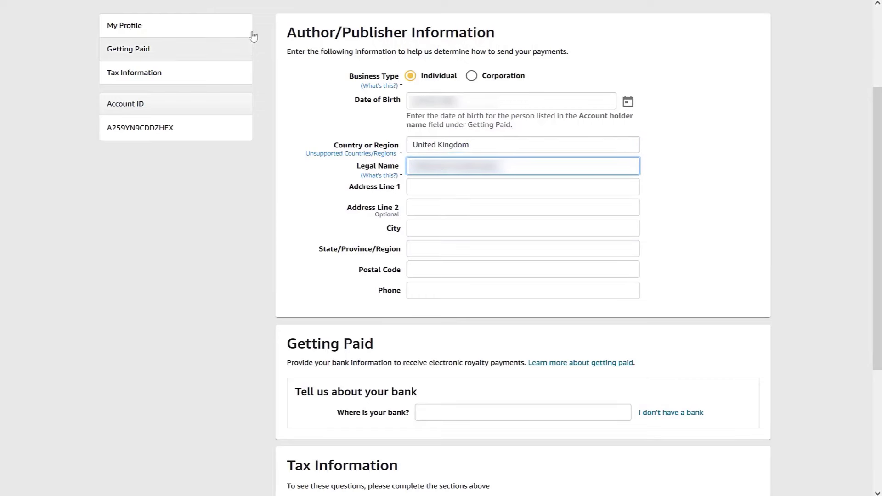
key("Tab")
key("ctrl+v")
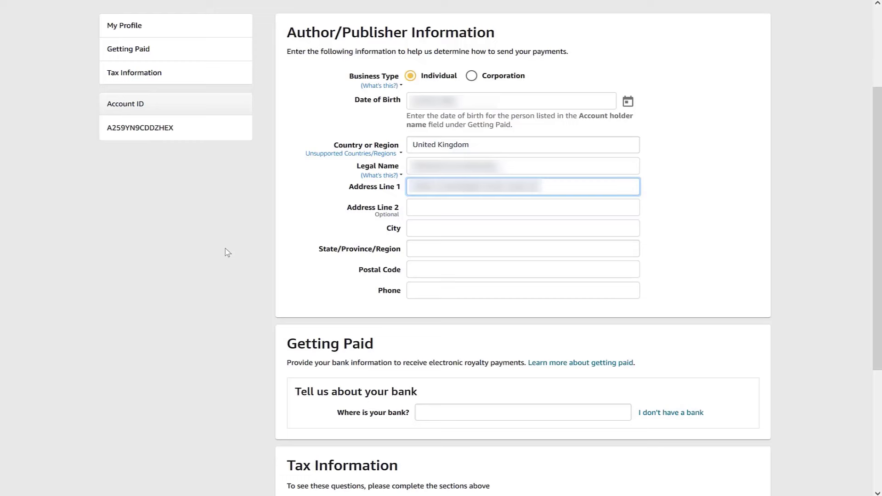
key("Tab")
key("Tab")
key("ctrl+v")
left_click(228, 151)
Fill in the state or region, postal code and phone number
key("Tab")
key("ctrl+v")
key("Tab")
key("ctrl+v")
key("Tab")
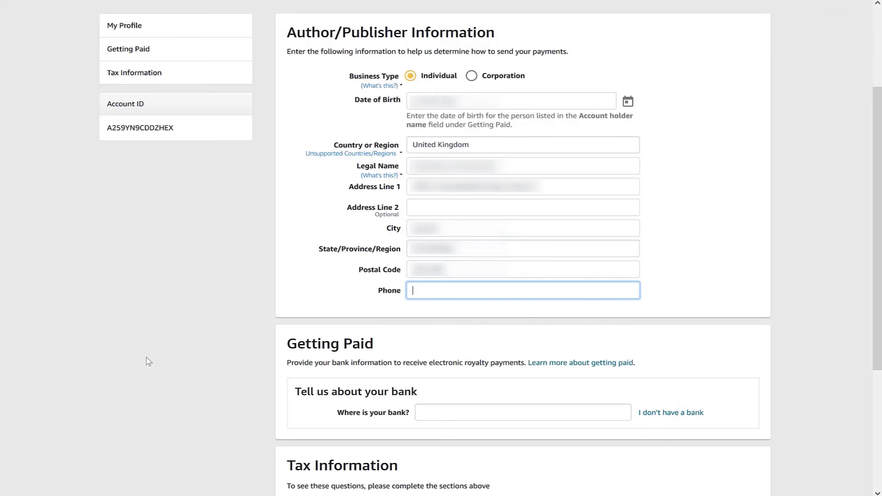
key("ctrl+v")
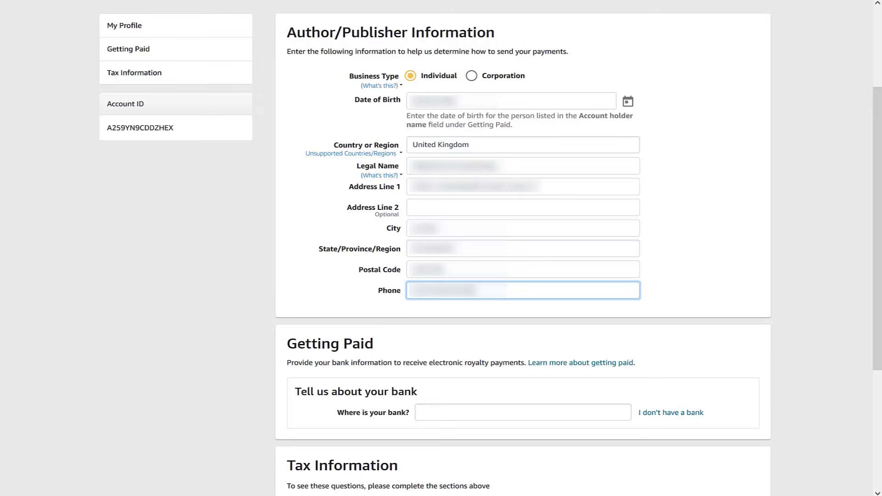
scroll(447, 331, "down", 1)
Add a United Kingdom bank account with the account holder's name, IBAN and BIC
left_click(439, 355)
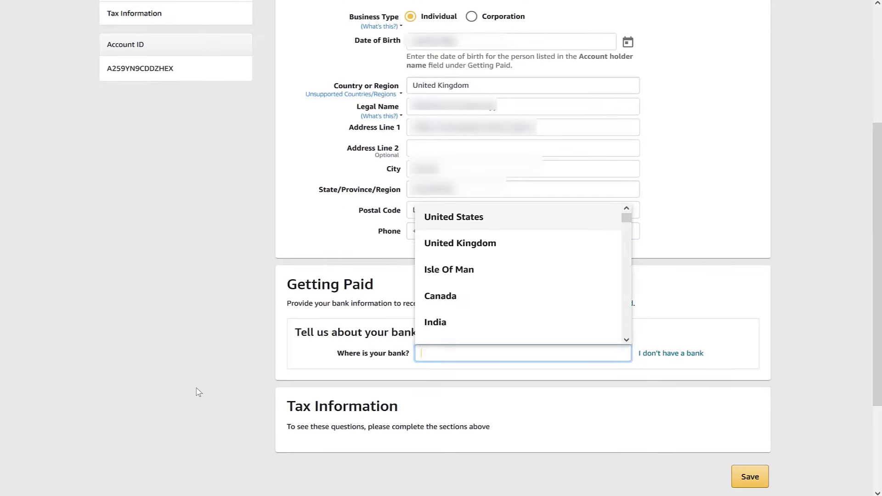
left_click(449, 240)
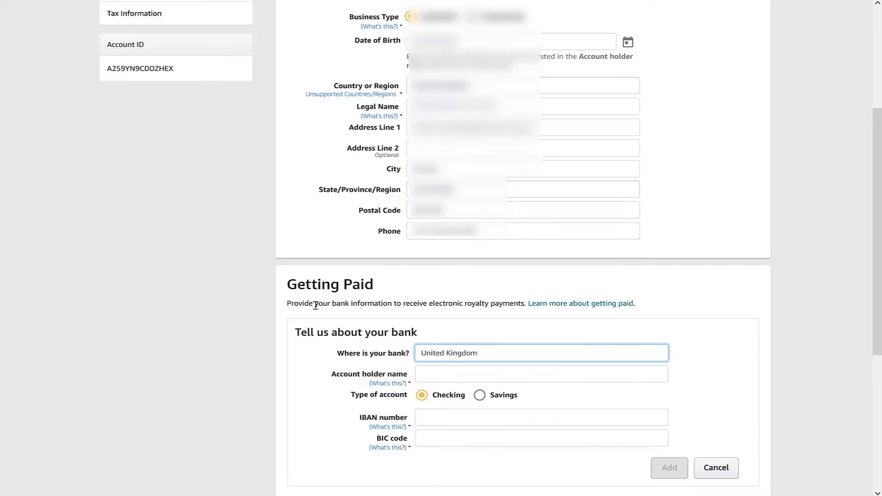
scroll(307, 317, "down", 3)
key("Tab")
key("ctrl+v")
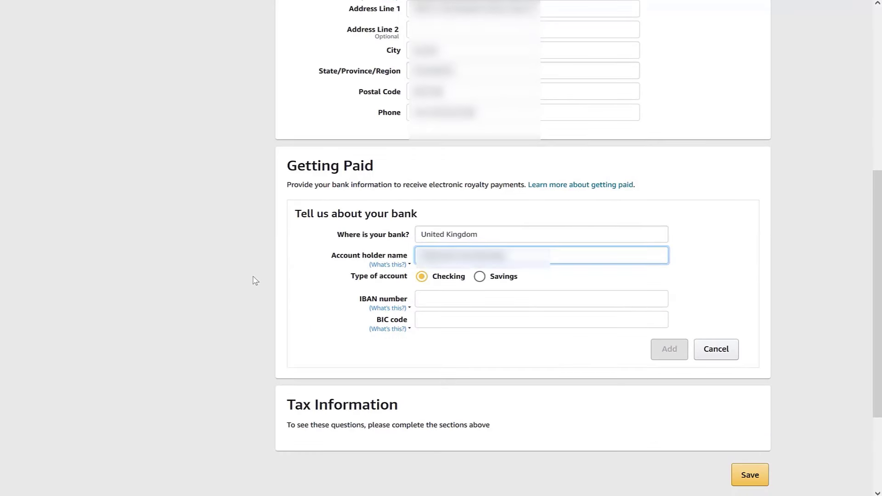
key("Tab")
key("Tab")
key("ctrl+v")
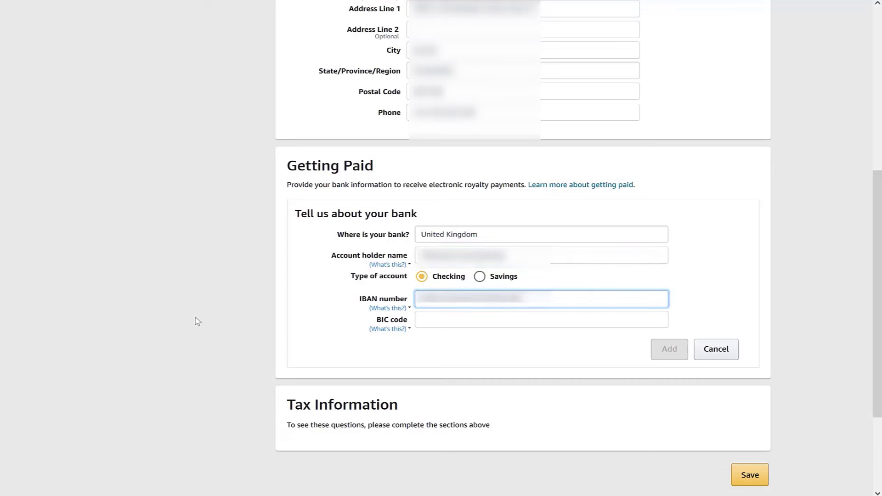
key("Tab")
key("ctrl+v")
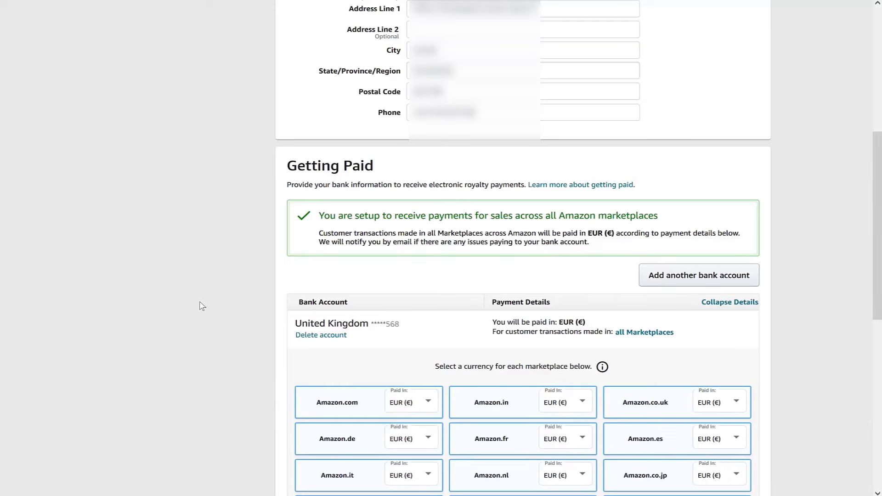
Have Amazon.co.uk royalties paid in GBP (£) and save the payment settings
scroll(169, 198, "down", 5)
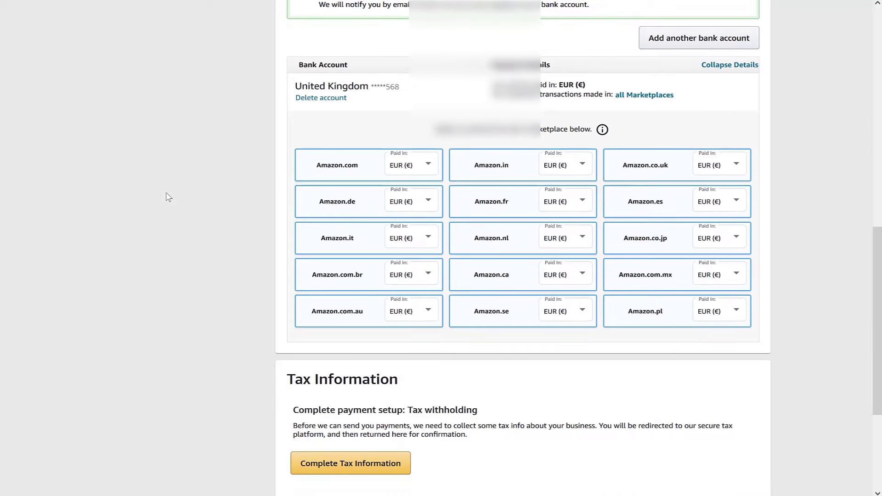
scroll(168, 198, "down", 2)
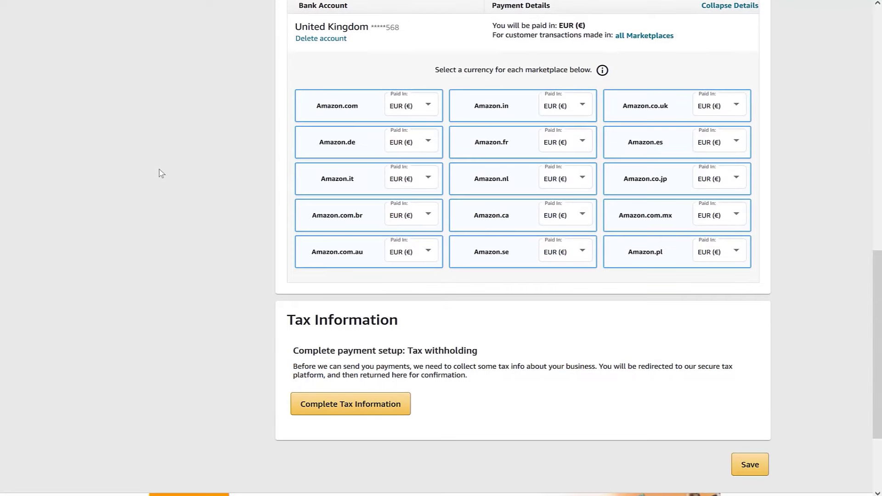
left_click(735, 106)
left_click(710, 123)
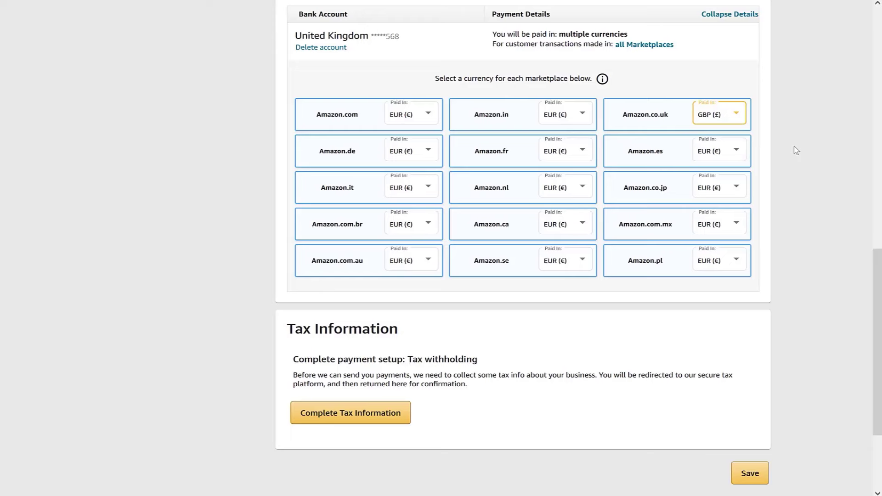
left_click(752, 475)
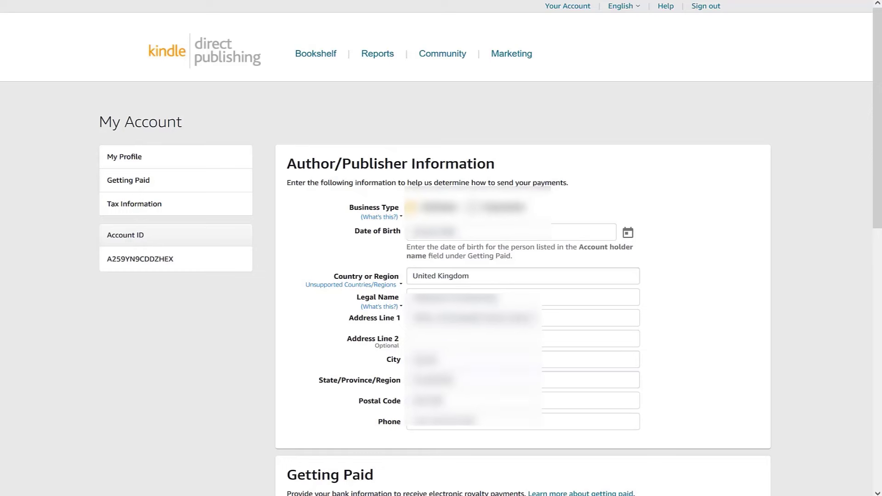
Go to the Bookshelf and start creating a new title
left_click(315, 54)
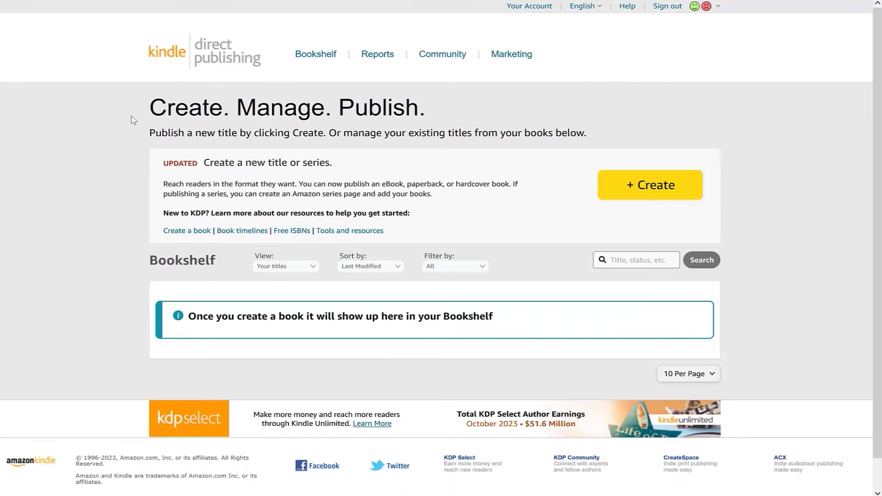
left_click(644, 186)
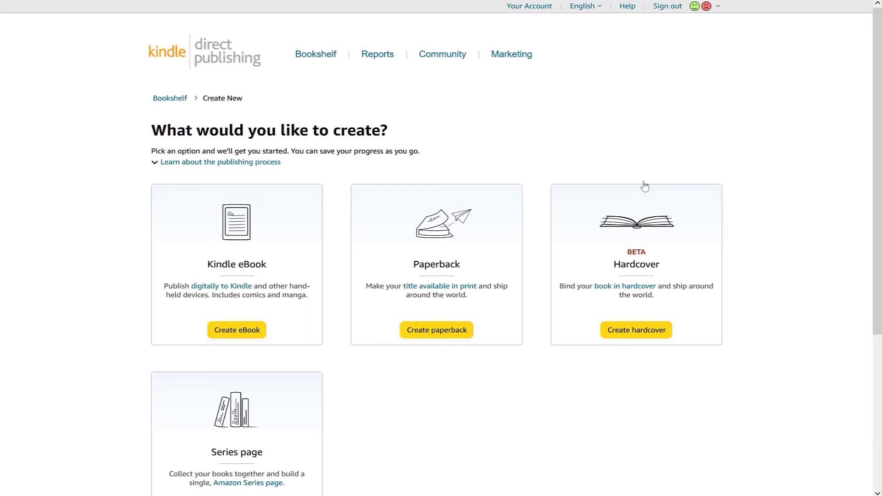
Create a Kindle eBook titled 'Appreciate Your Parents, or The Tale of the Disobedient Beasts'
left_click(246, 335)
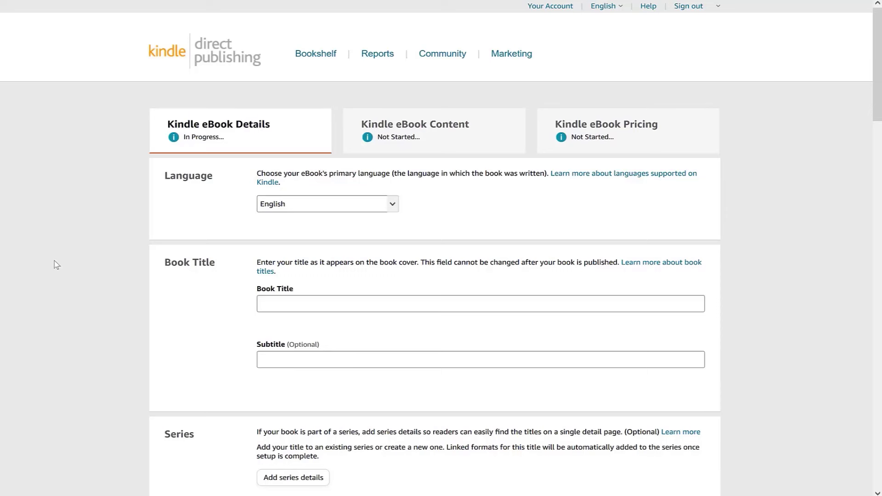
left_click(261, 303)
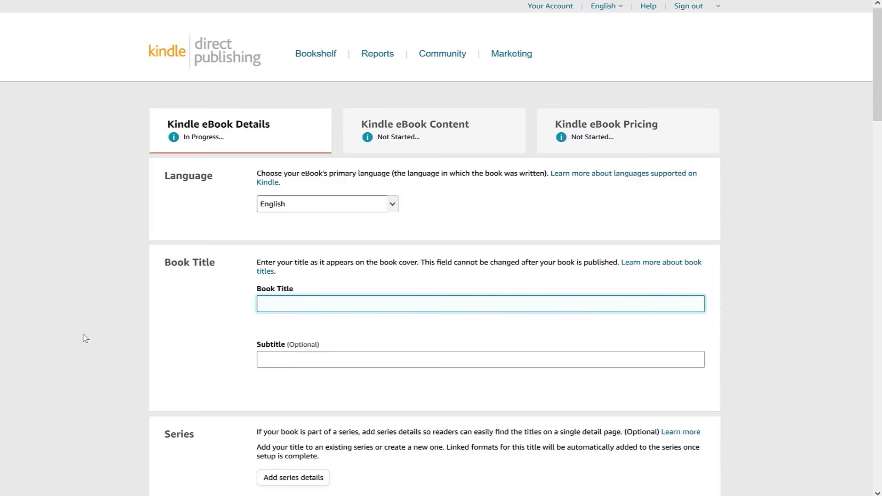
type("Appreciate Your Parents, or The  Tale of the Disobedient Beasts")
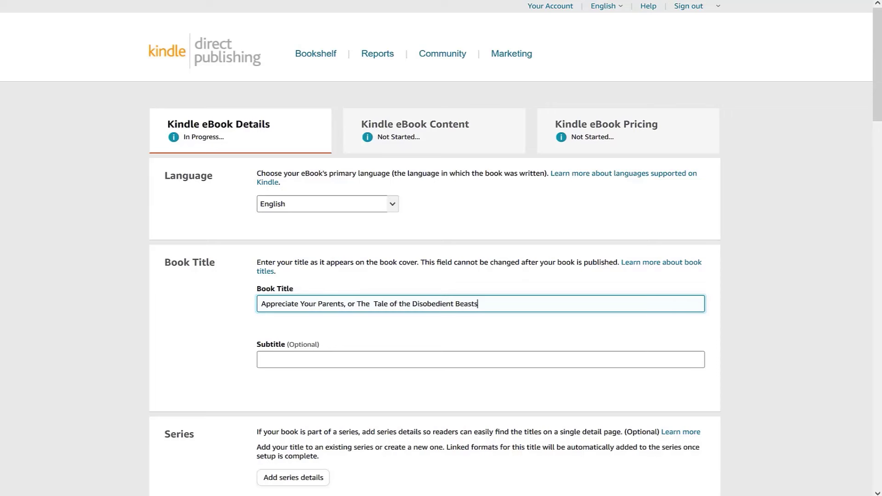
left_click(97, 112)
Enter the primary author's first and last name
scroll(30, 202, "down", 4)
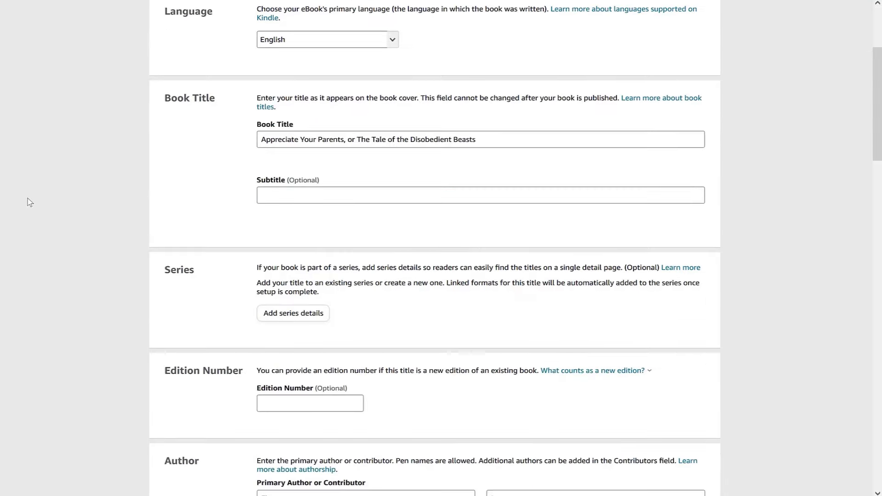
scroll(30, 202, "down", 3)
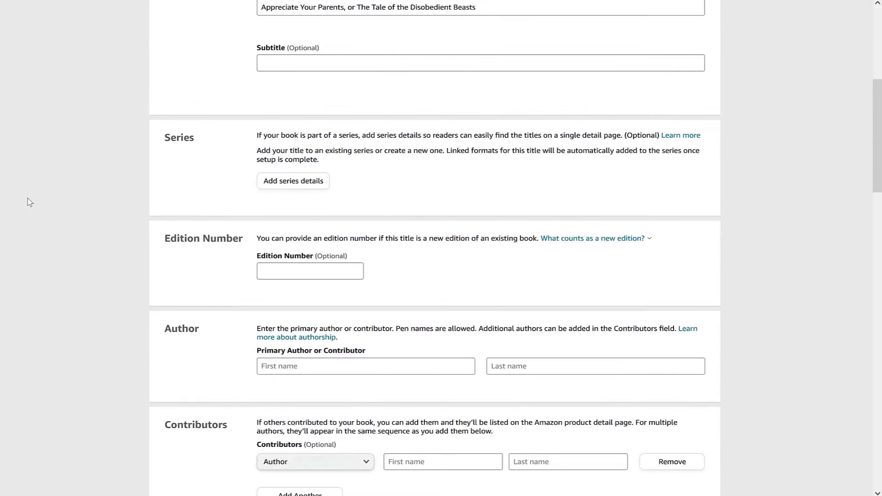
scroll(30, 202, "down", 3)
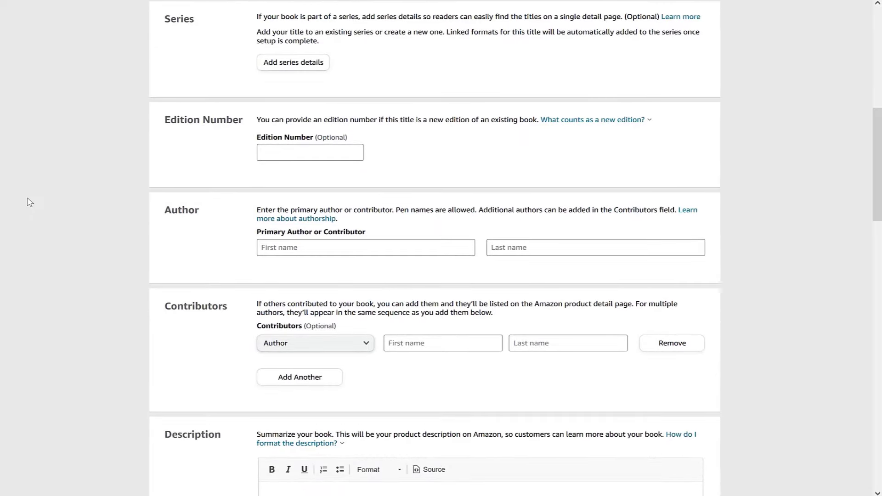
scroll(30, 202, "down", 1)
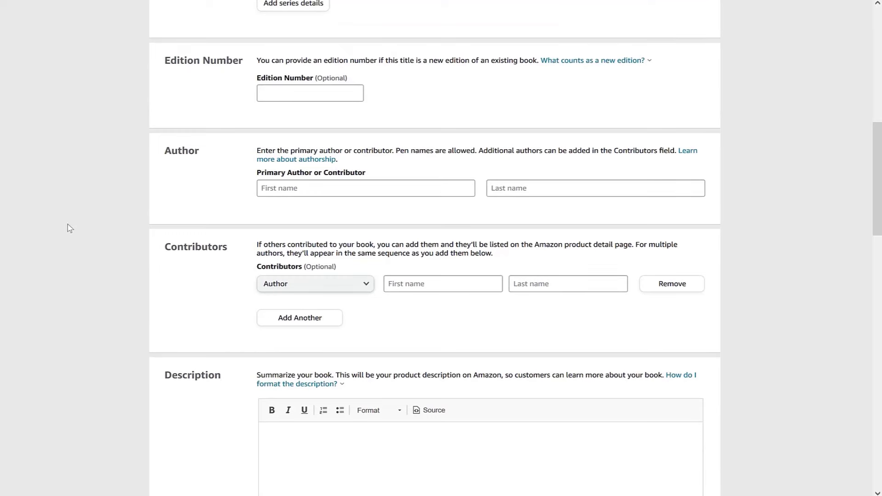
left_click(259, 193)
type("Ol")
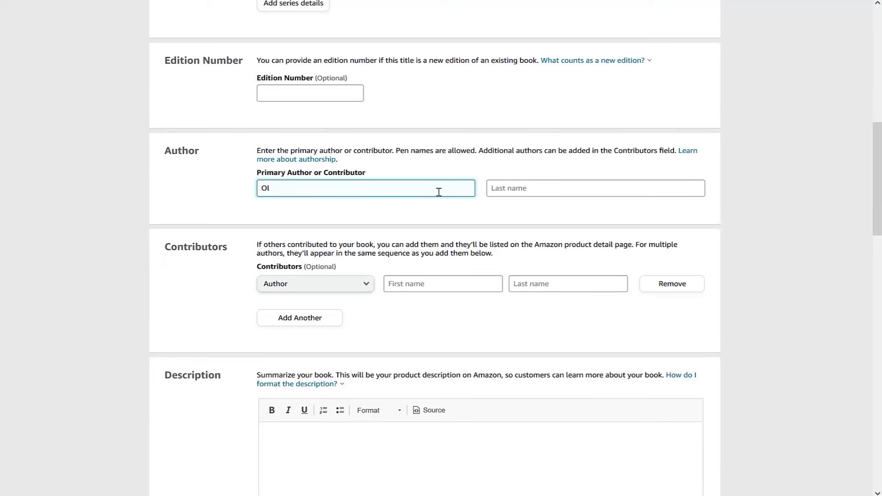
key("Tab")
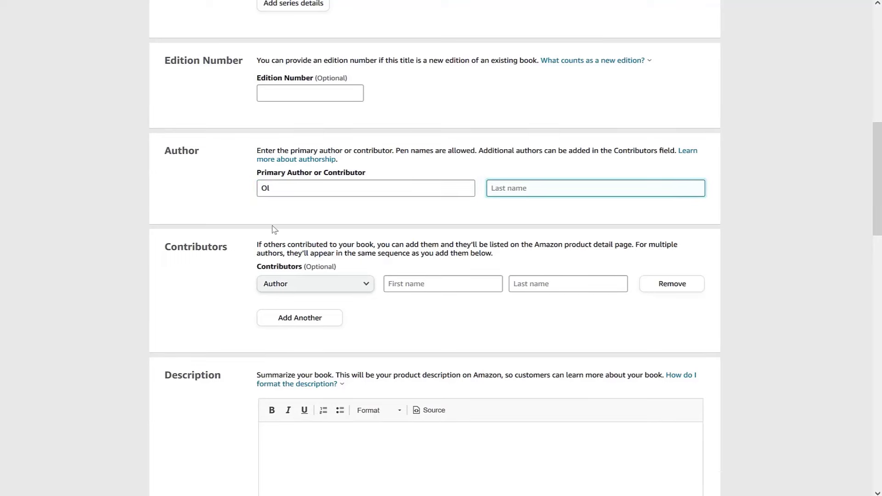
type("Dvor")
Give ChatGPT the fox family story and have it write a condensed book summary
scroll(100, 296, "down", 3)
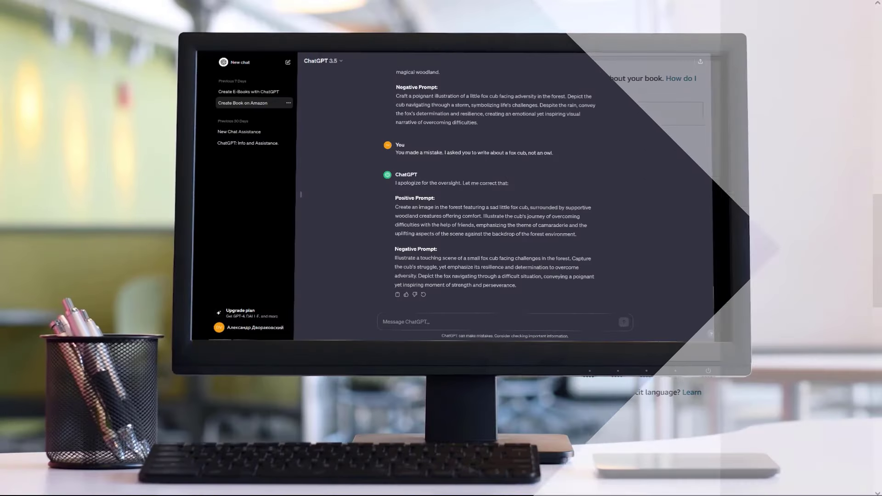
type("Do you remember the content of the created book? If yes, provide me with a brief summary.")
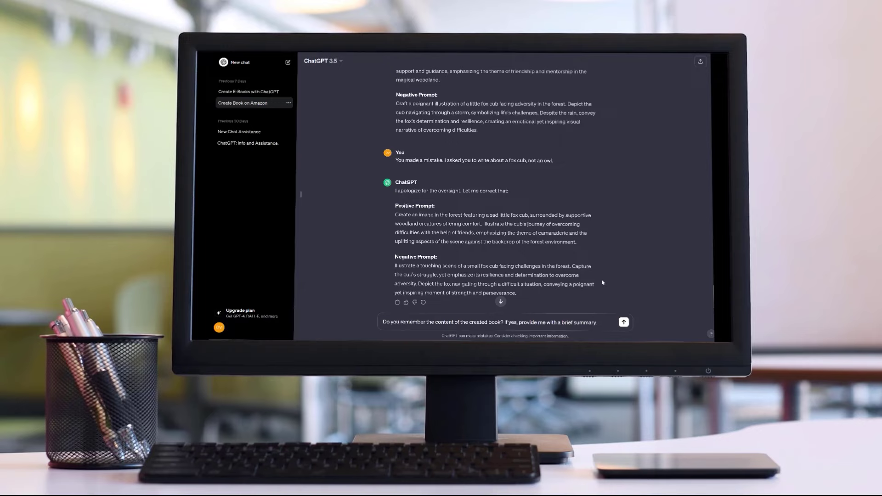
left_click(623, 324)
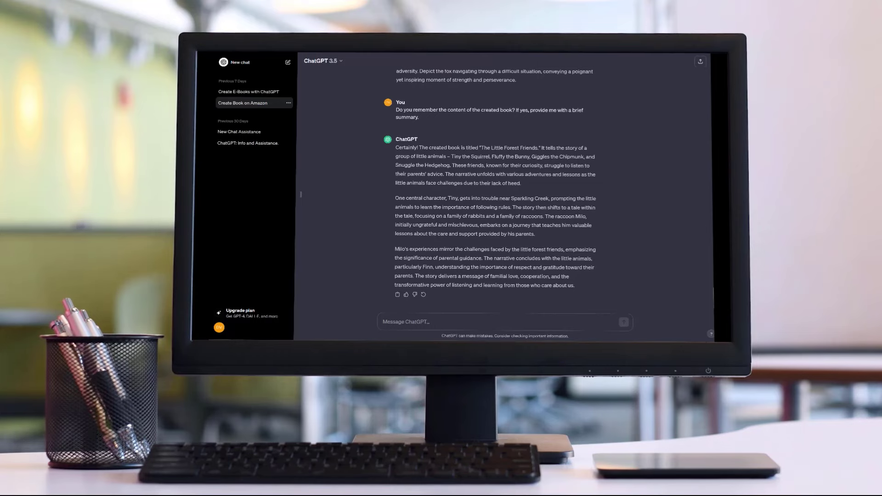
key("ctrl+v")
key("Return")
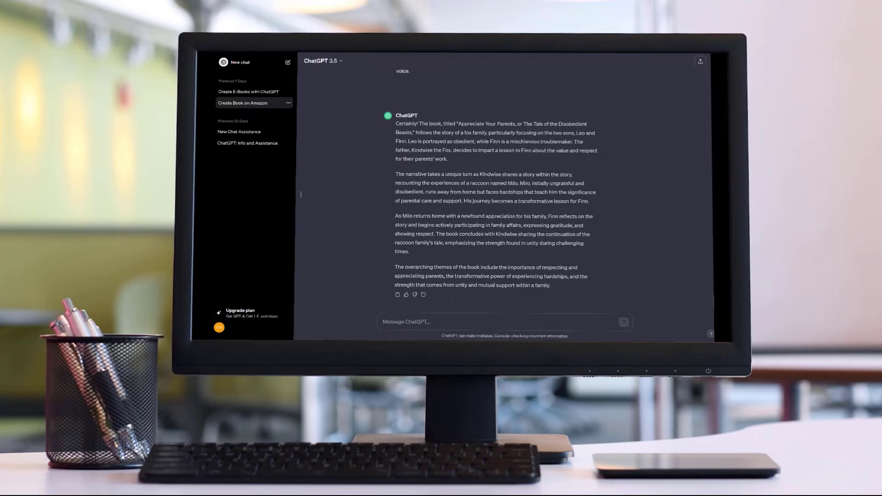
type("Condense this description a bit.")
key("Return")
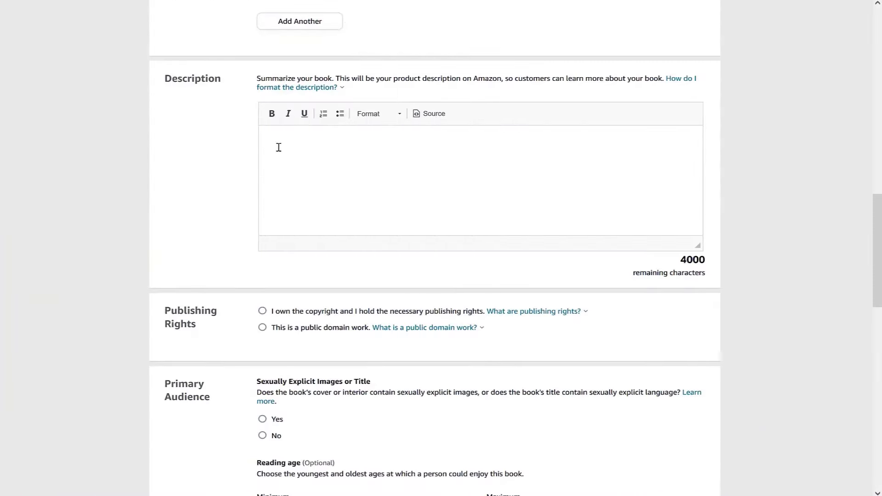
Paste the condensed summary into the KDP description and bold its opening title
left_click(279, 147)
key("ctrl+v")
left_click_drag(271, 142, 482, 143)
left_click(272, 114)
Answer No to whether the book contains sexually explicit images or title
scroll(342, 214, "down", 1)
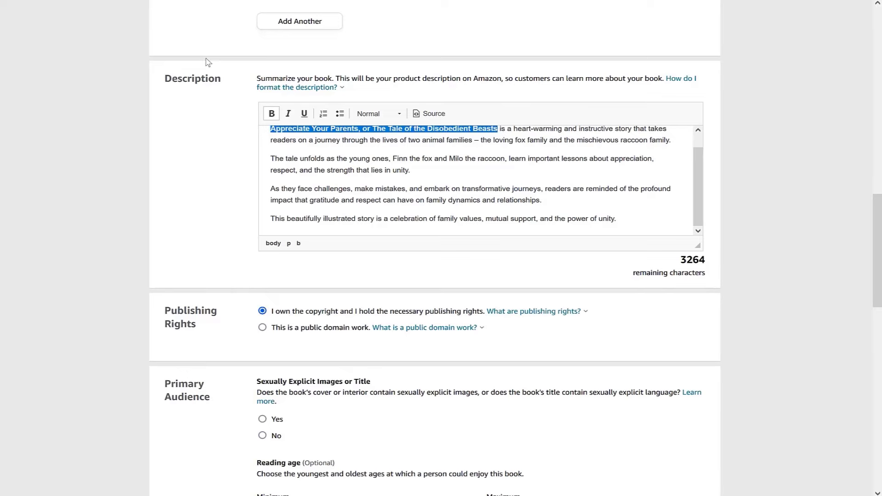
scroll(207, 173, "down", 5)
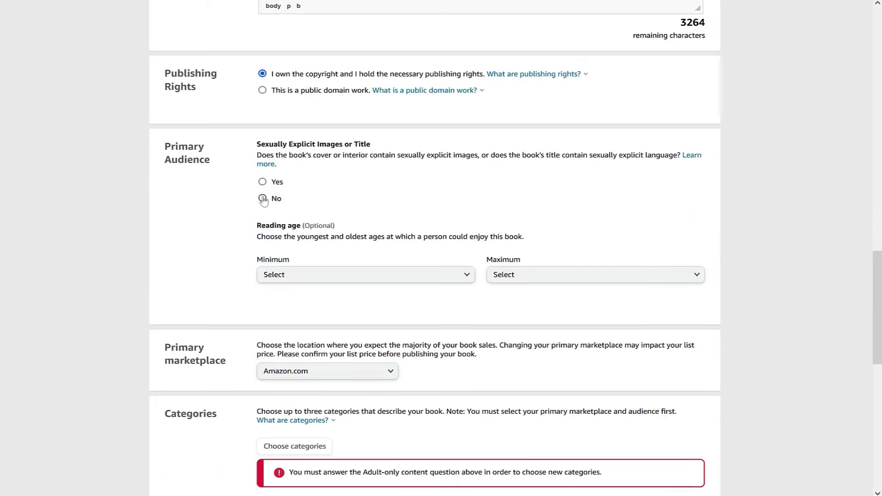
left_click(262, 198)
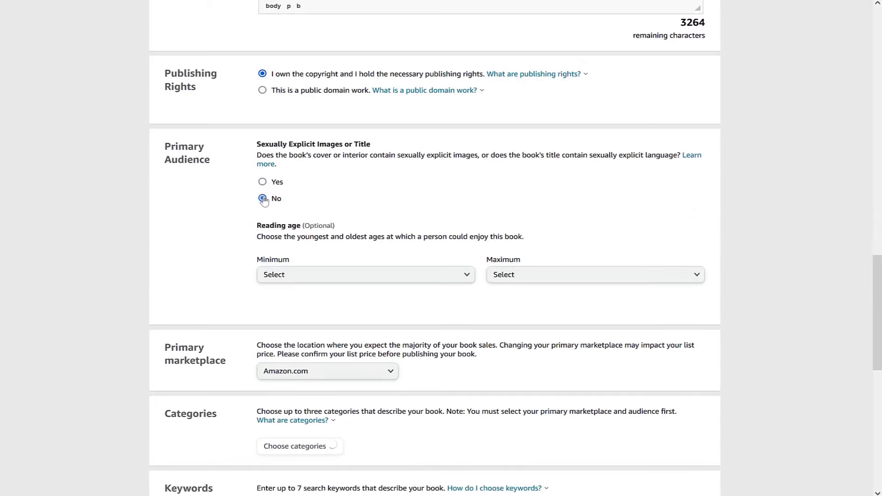
scroll(209, 148, "down", 3)
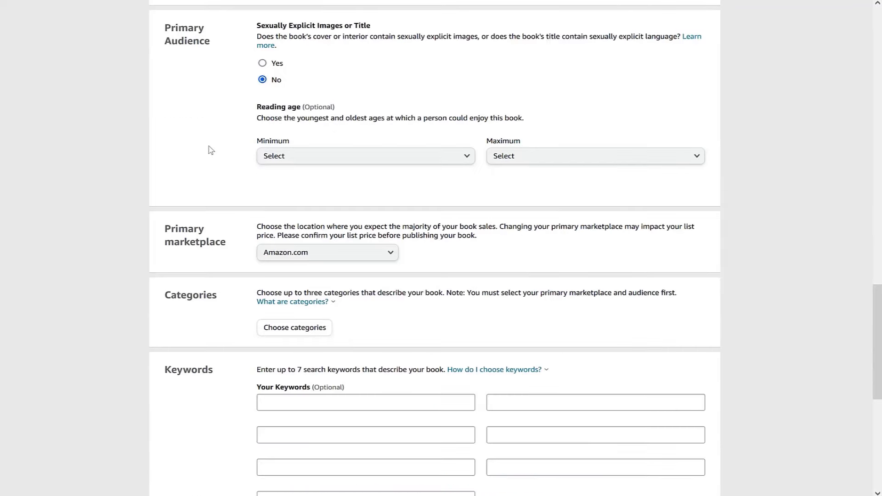
scroll(210, 150, "down", 4)
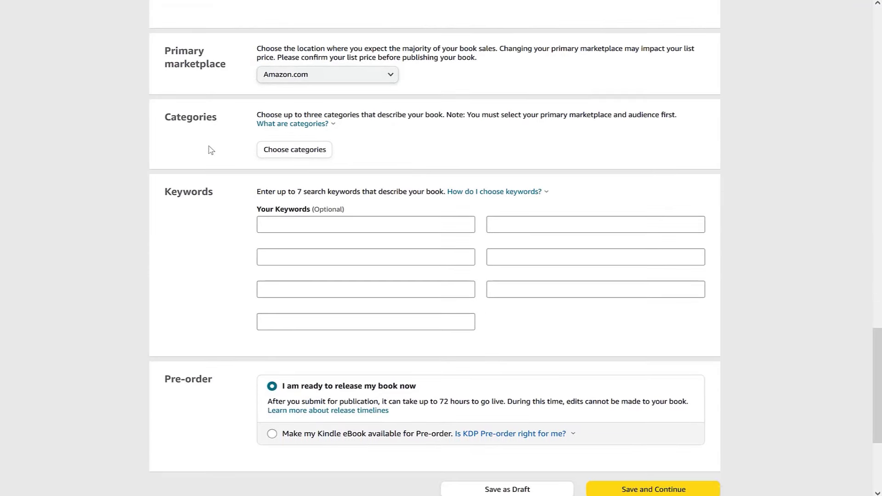
Set the book's category to Children's eBooks › Ages 3-5 › Basic Concepts
left_click(295, 151)
left_click(250, 232)
left_click(225, 278)
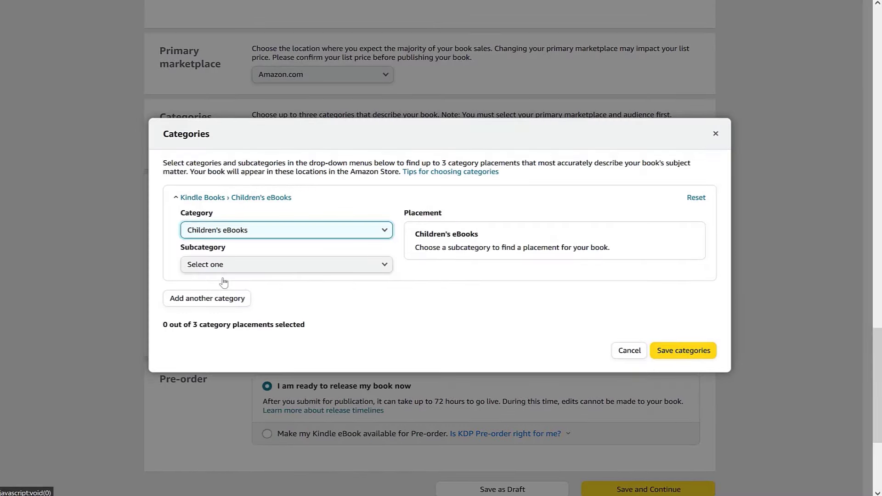
left_click(271, 265)
left_click(198, 61)
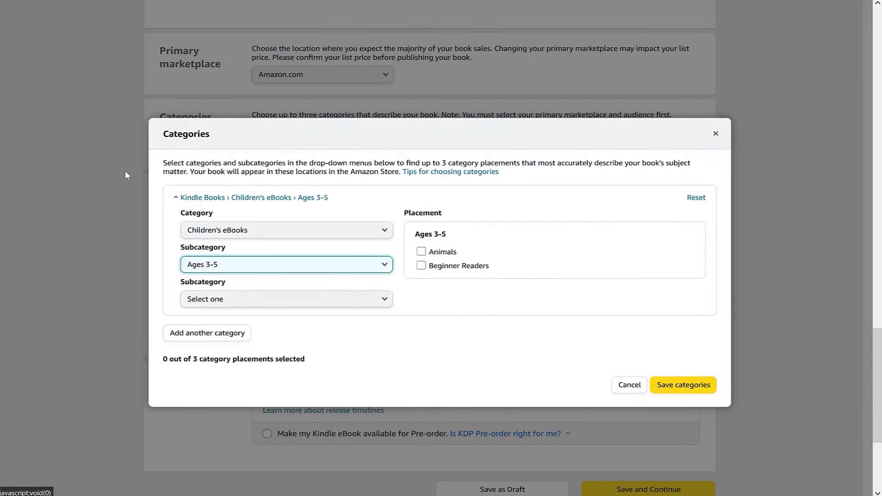
left_click(209, 299)
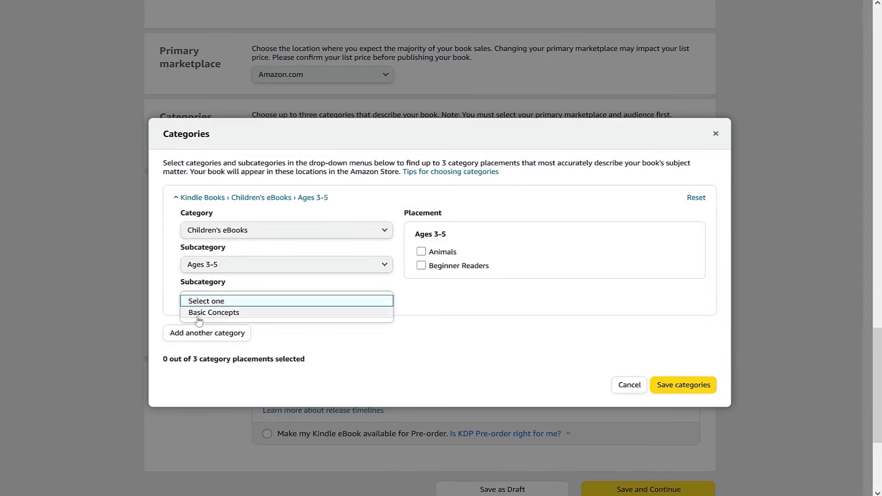
left_click(200, 313)
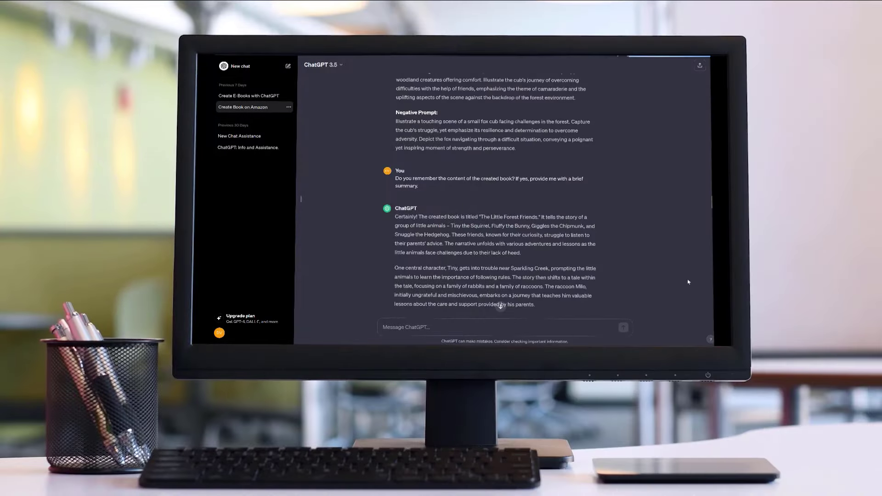
Paste and send a new ChatGPT prompt, then enter the first keyword phrases on appreciation, gratitude and the raccoon
key("ctrl+v")
key("Return")
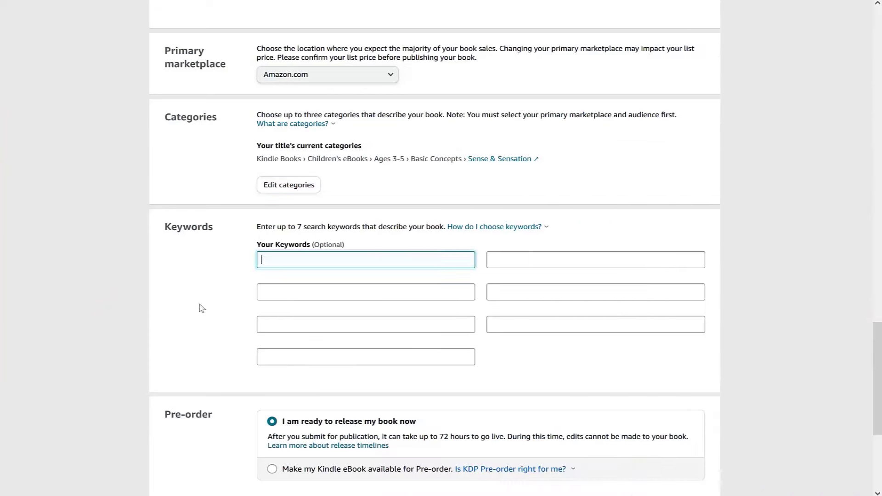
type("Heartwarming family story about appreciation and r")
key("Tab")
type("Lessons on gratitude and unity through the adventu")
key("Tab")
type("Transformative journey of the mischievous raccoon,")
Add the remaining keywords on illustration, mutual respect and positive values, then save the details
key("Tab")
type("Beautifully illustrated children's Kindle eBook pr")
key("Tab")
type("Impact of mutual respect on family dynamics and re")
key("Tab")
type("Tale of two animal families facing challenges")
key("Tab")
type("Kindle eBook promoting positive values and life")
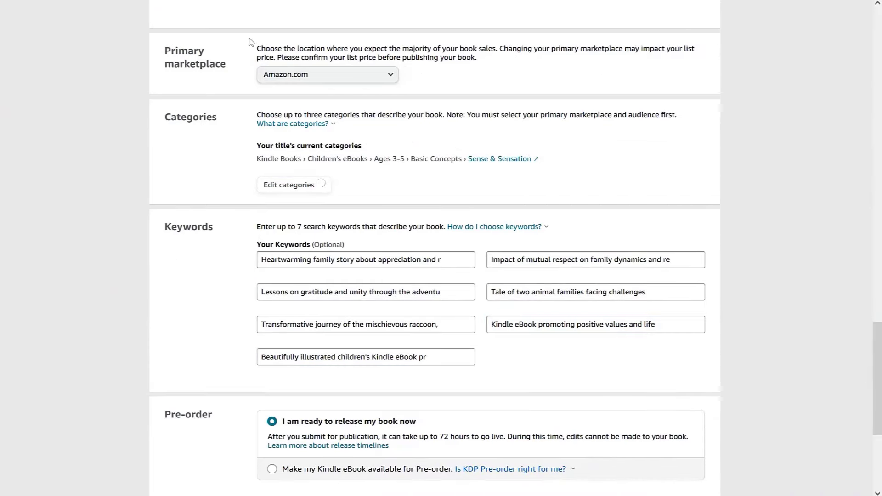
scroll(211, 24, "down", 3)
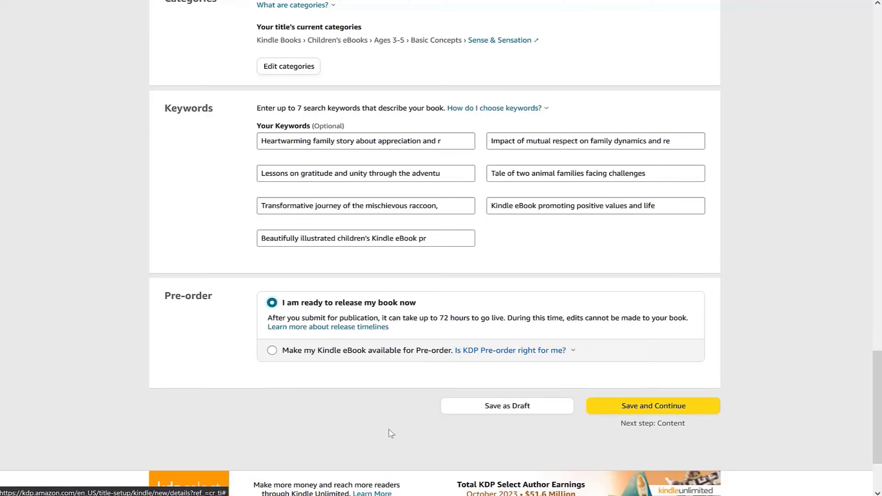
left_click(642, 409)
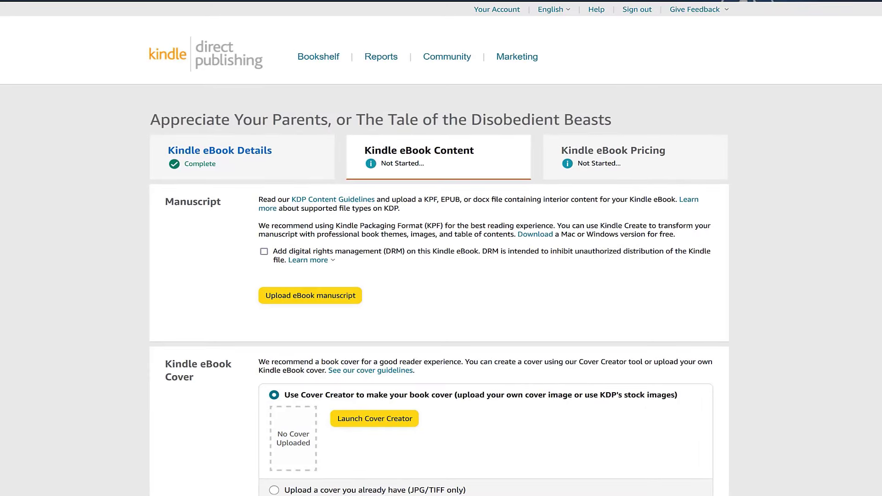
Turn on DRM and upload the Appreciate Your Parents.pdf manuscript as a PDF
left_click(264, 252)
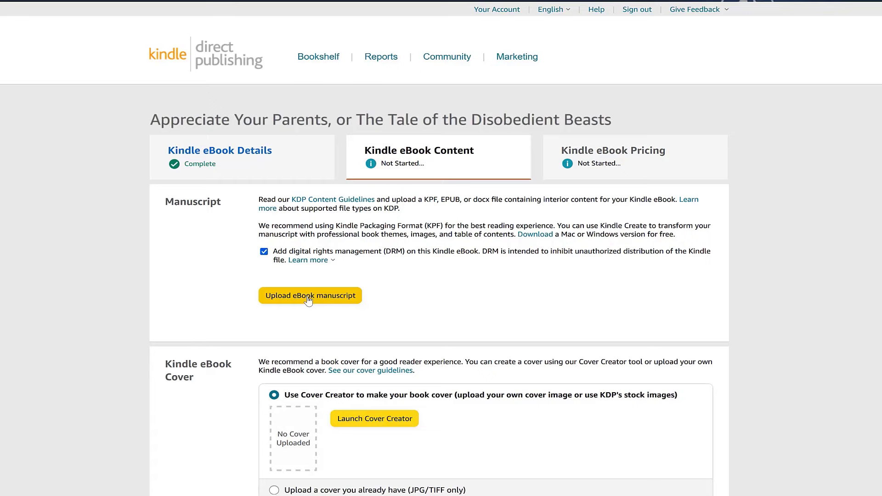
left_click(308, 296)
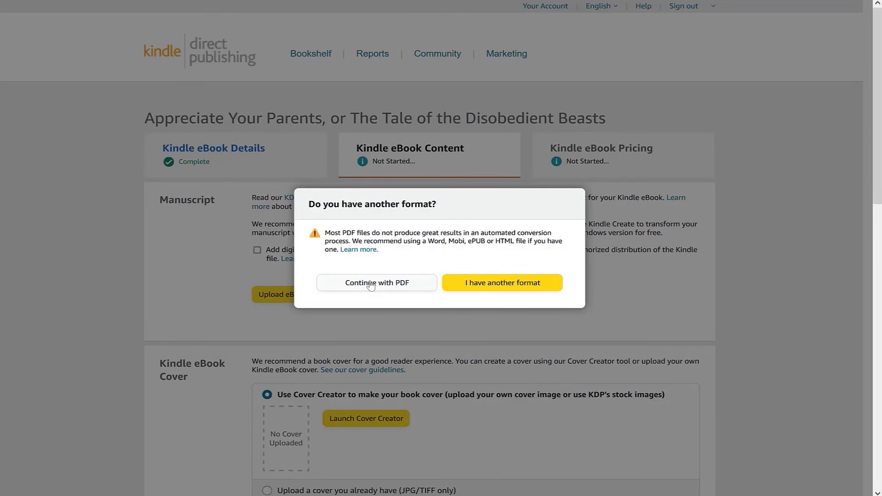
left_click(372, 284)
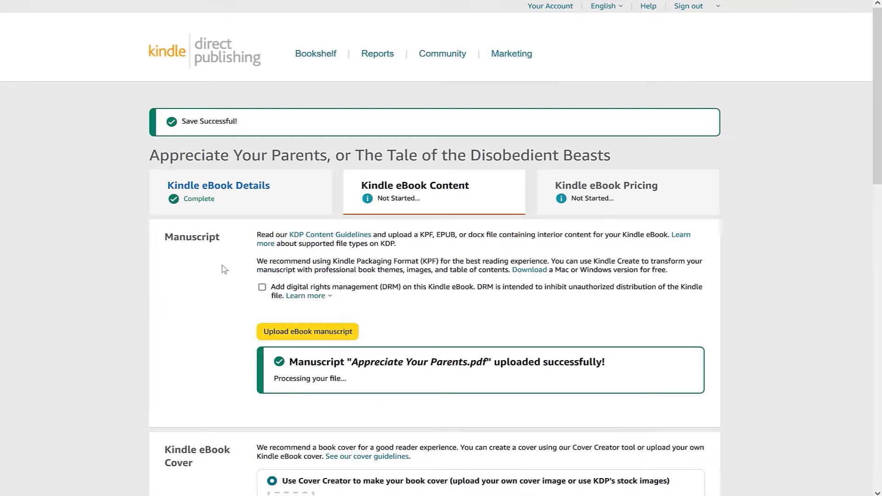
scroll(222, 269, "down", 5)
scroll(92, 259, "down", 3)
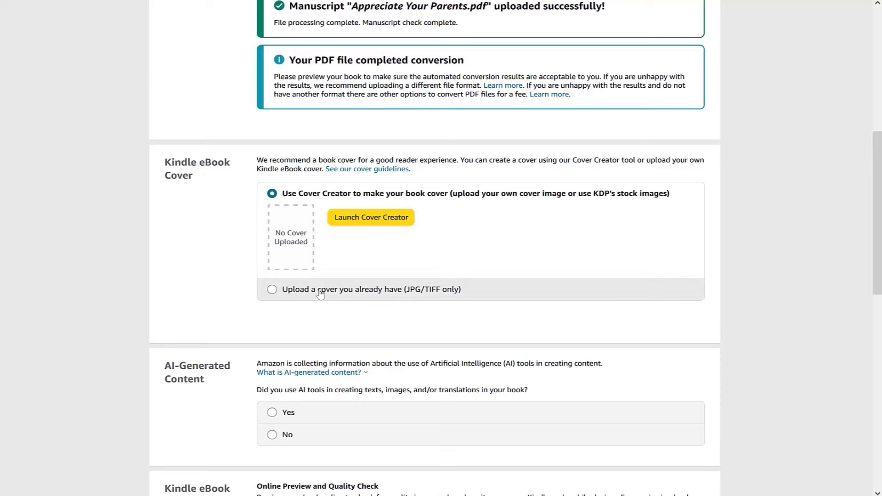
Upload the existing Cover image from Desktop › Working files › Pictures › 01. Templates
left_click(321, 291)
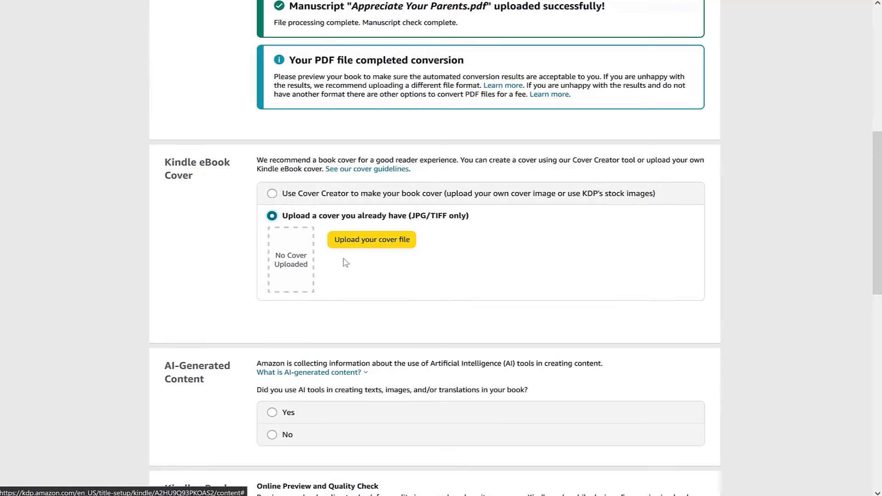
left_click(360, 243)
left_click(94, 62)
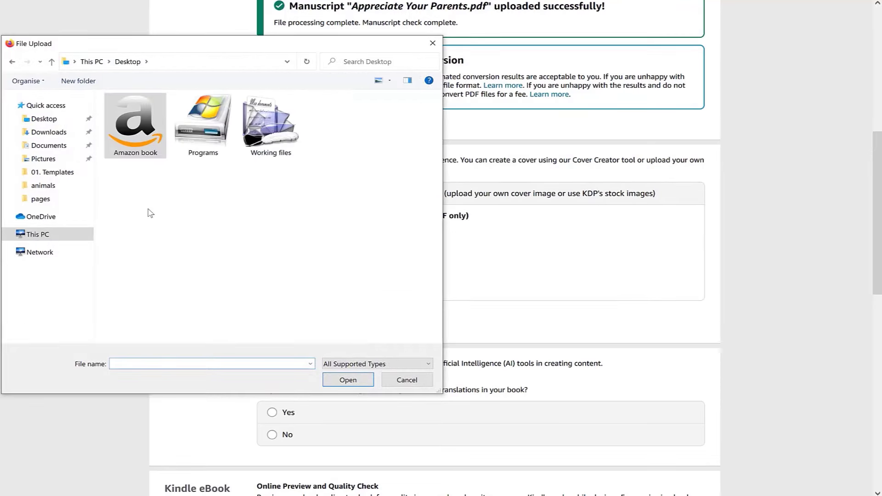
double_click(140, 122)
double_click(130, 114)
double_click(134, 114)
double_click(270, 124)
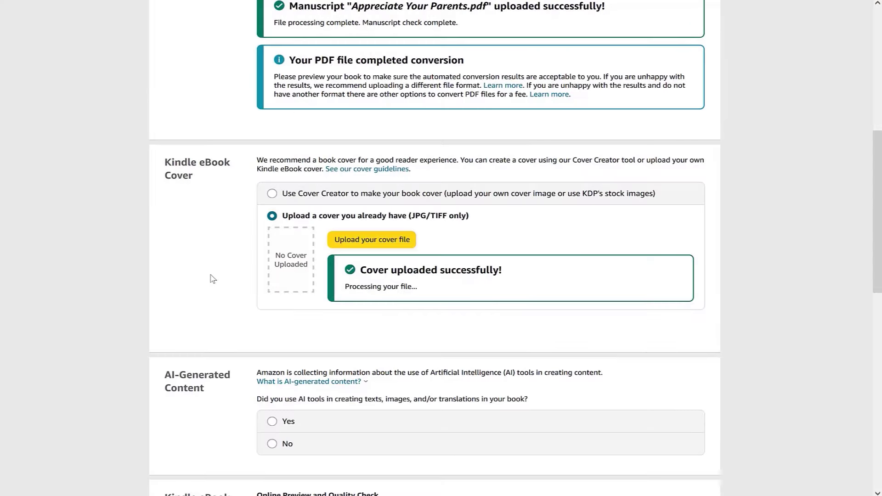
scroll(209, 276, "down", 1)
scroll(209, 282, "down", 2)
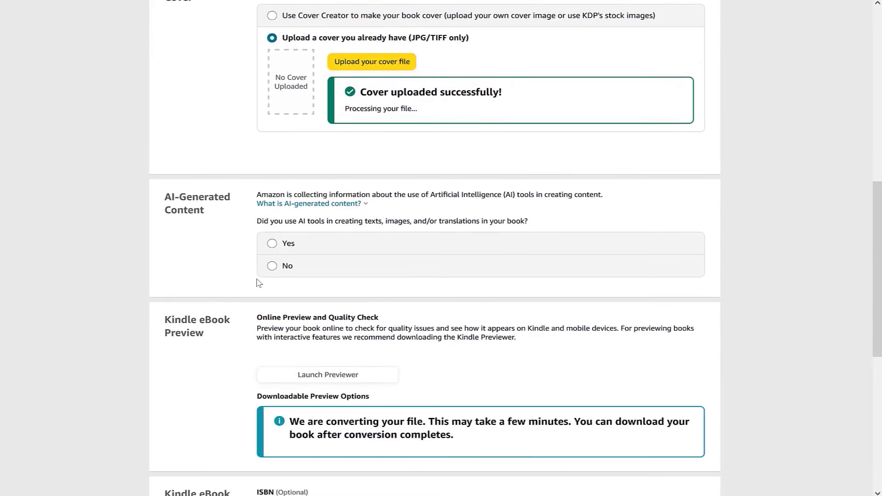
Declare AI-generated content, with ChatGPT used for some text sections with minimal editing
left_click(275, 243)
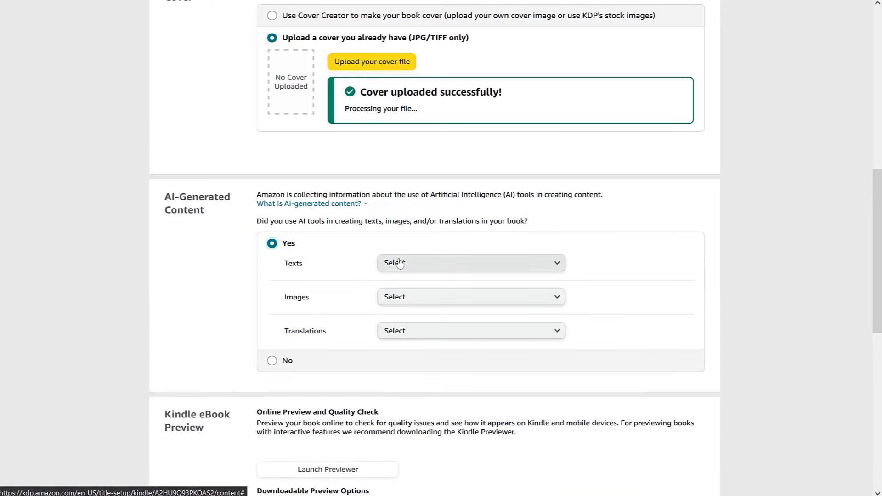
left_click(394, 263)
left_click(432, 298)
left_click(434, 299)
type("ChatGPT")
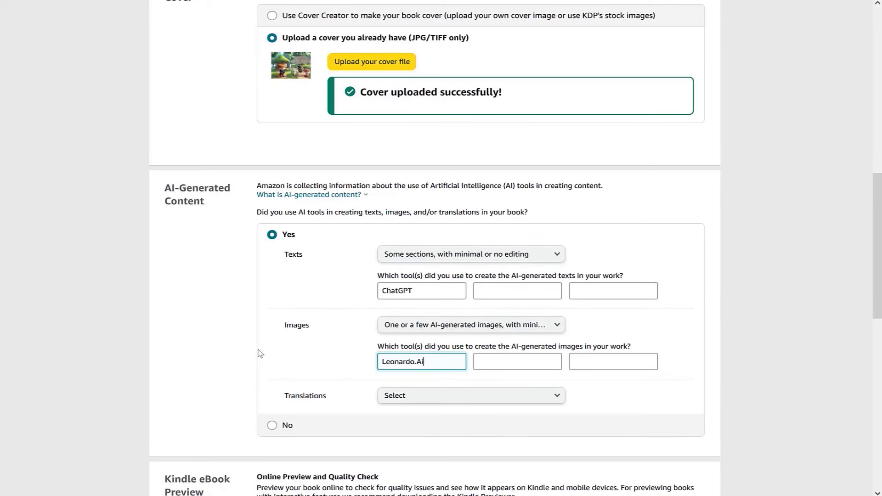
Mark translations as some sections with minimal editing, with ChatGPT as the tool
left_click(388, 401)
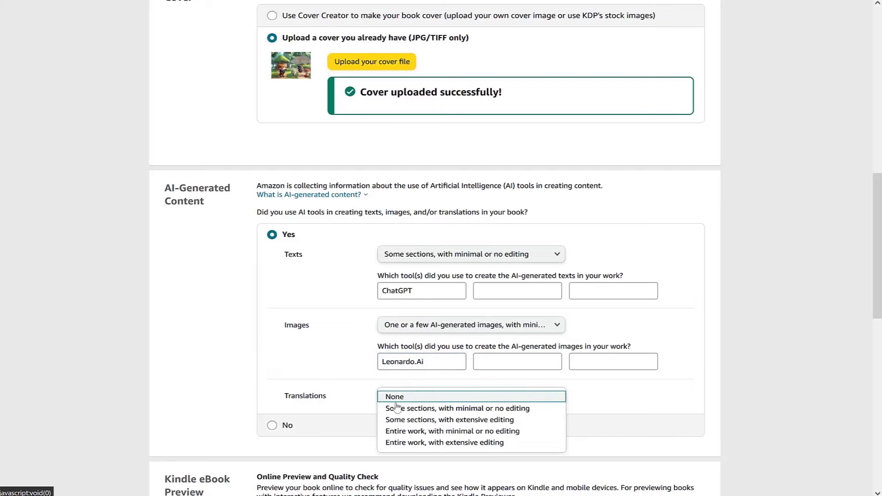
left_click(395, 411)
type("ChatGPT")
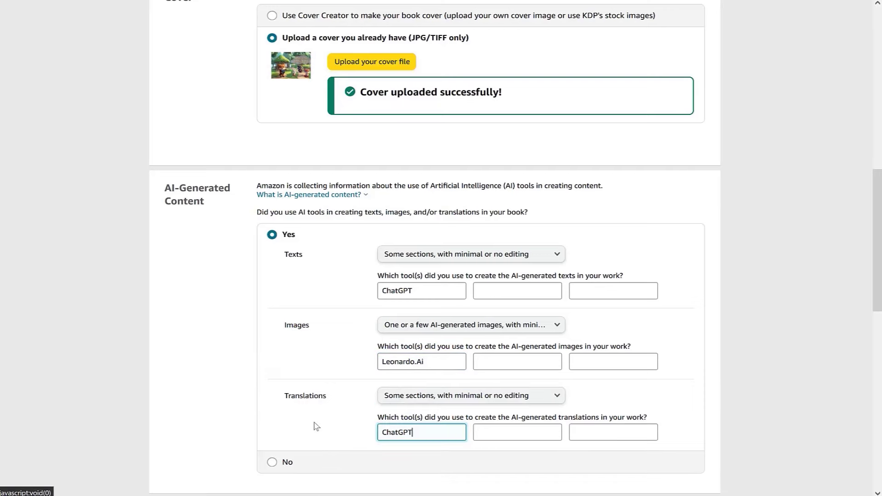
scroll(316, 426, "down", 1)
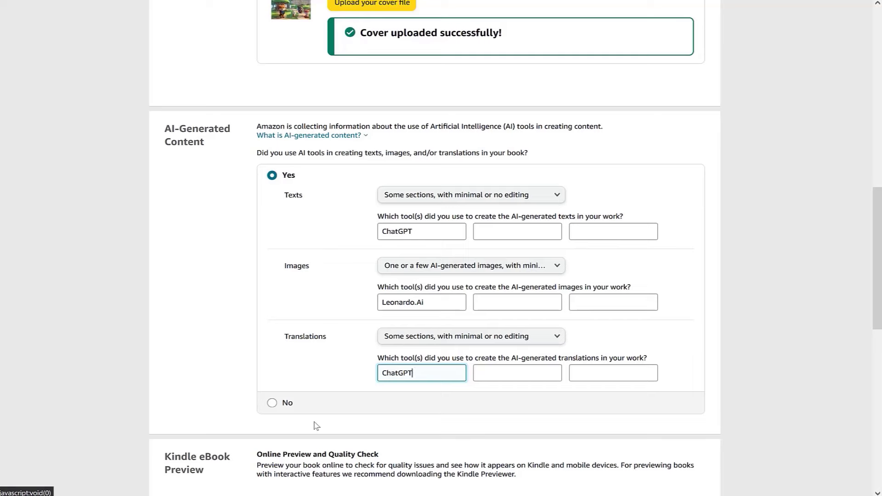
scroll(281, 402, "down", 4)
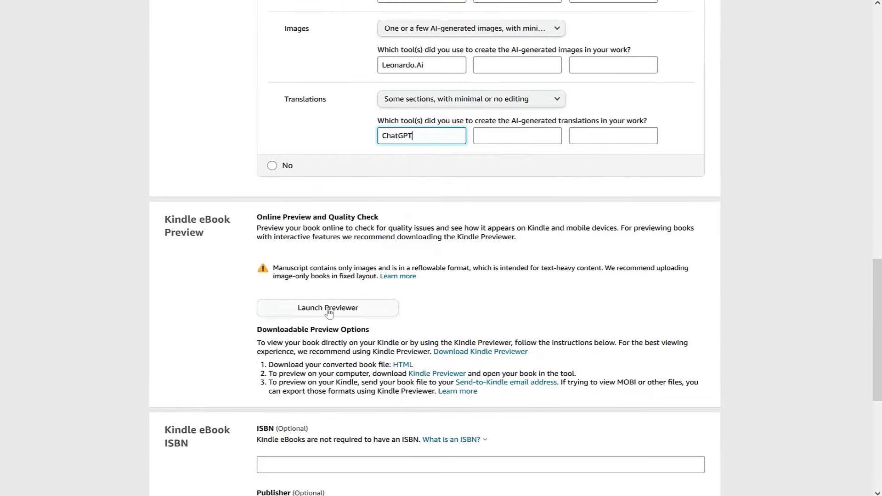
Check the book's quality in the online previewer, then save the content and continue to Pricing
left_click(328, 311)
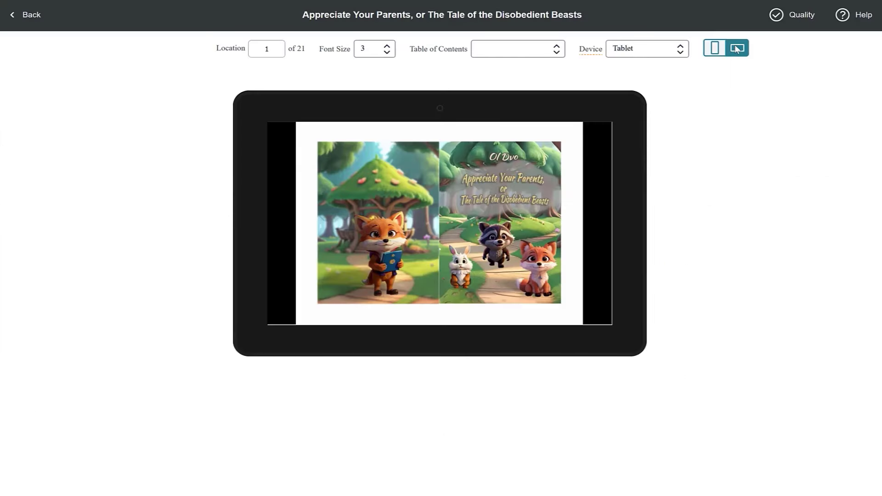
left_click(799, 18)
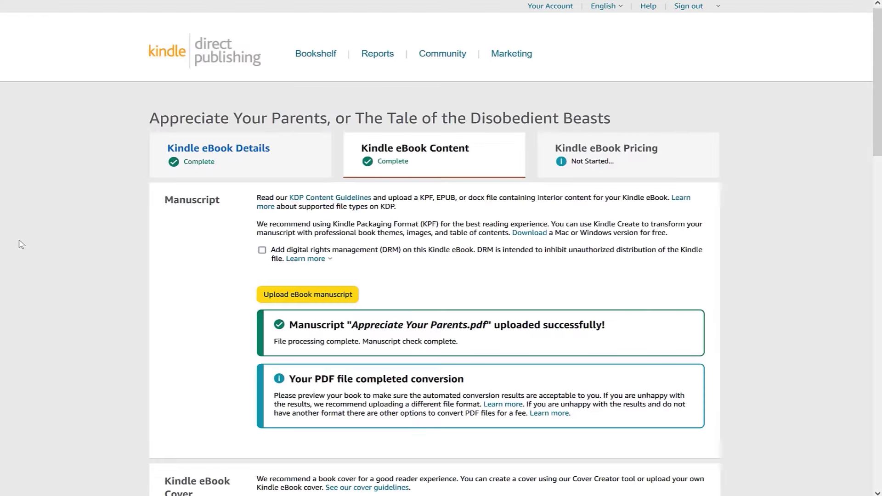
scroll(117, 293, "down", 20)
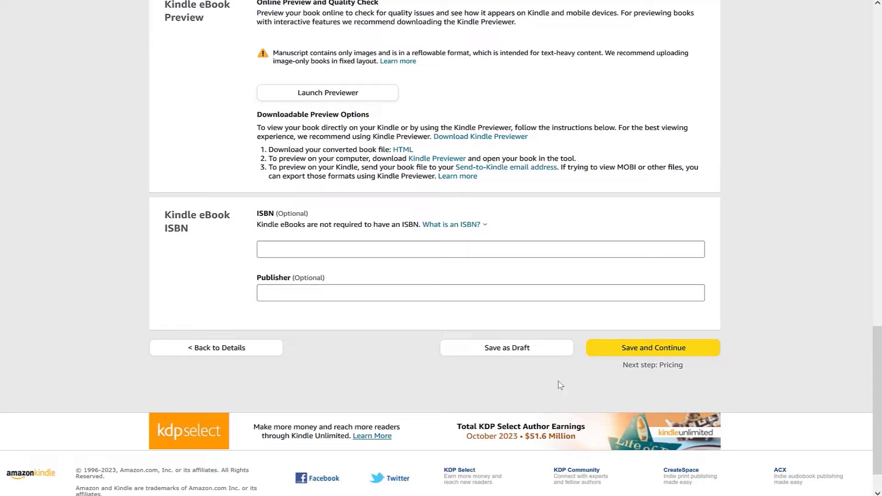
left_click(644, 352)
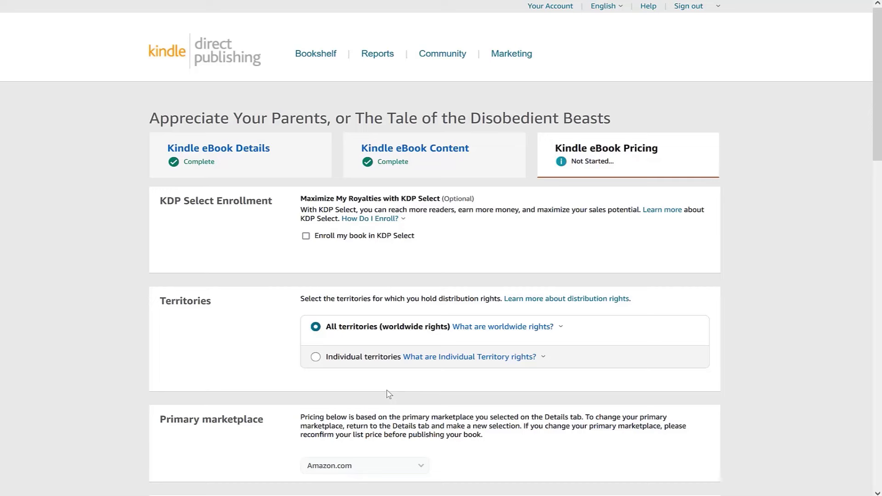
Enrol in KDP Select, set a 4.95 Amazon.com list price with 35% royalty, and publish
left_click(305, 239)
scroll(69, 223, "down", 5)
scroll(69, 223, "down", 1)
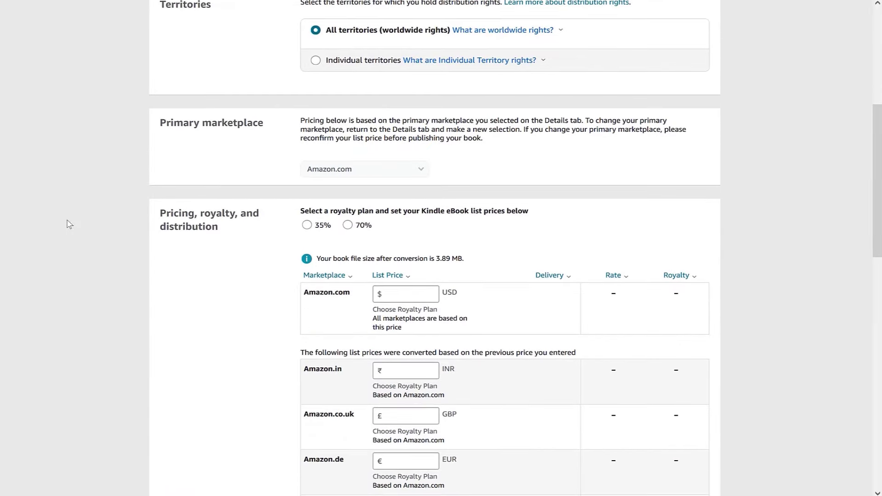
left_click(379, 297)
type("4.95")
left_click(307, 225)
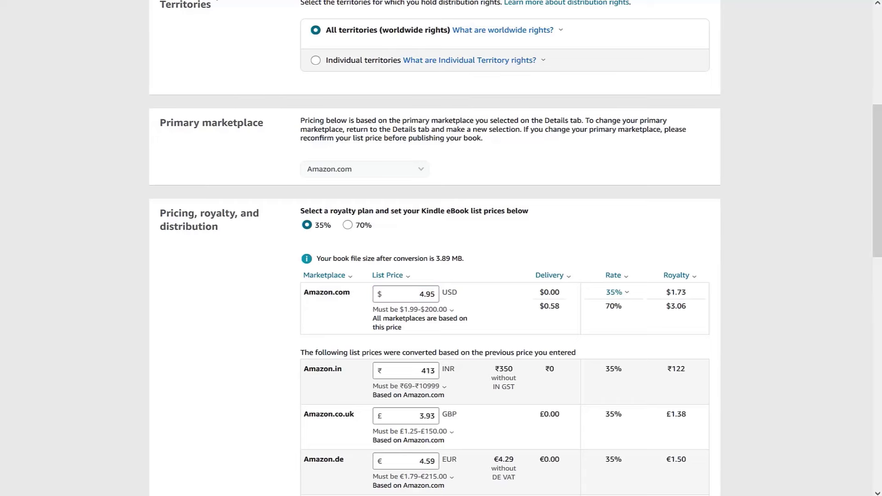
scroll(233, 286, "down", 3)
scroll(233, 287, "down", 12)
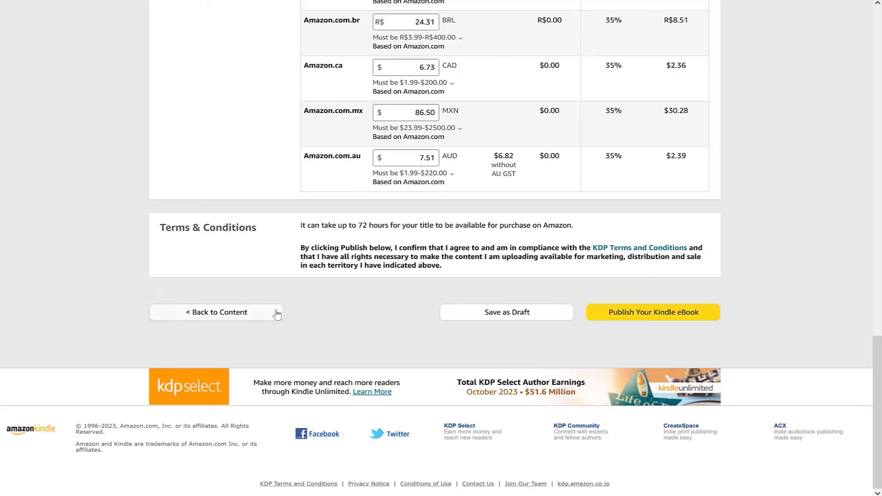
left_click(646, 314)
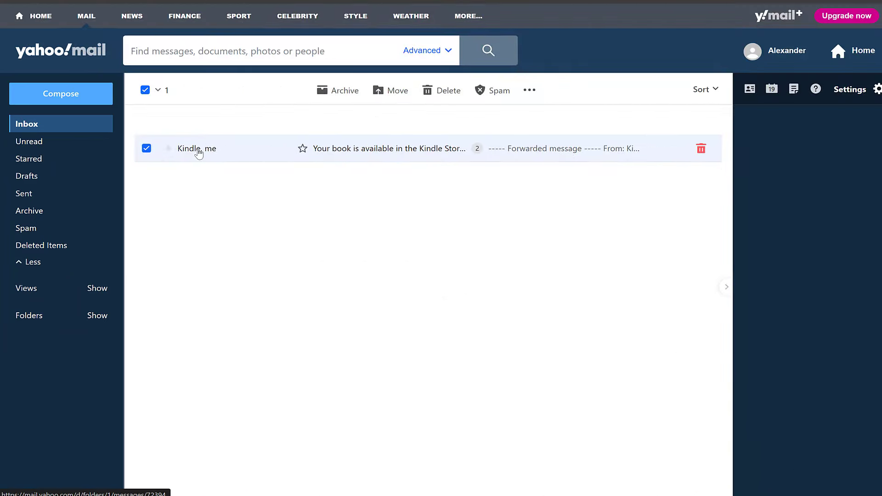
Open the Kindle e-mail announcing the book is available in the Kindle Store
left_click(198, 149)
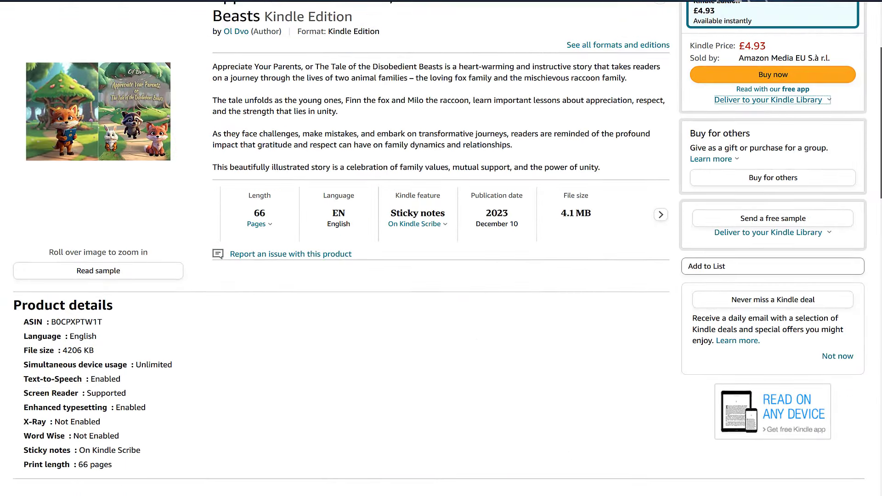
scroll(441, 249, "up", 1)
scroll(441, 248, "up", 3)
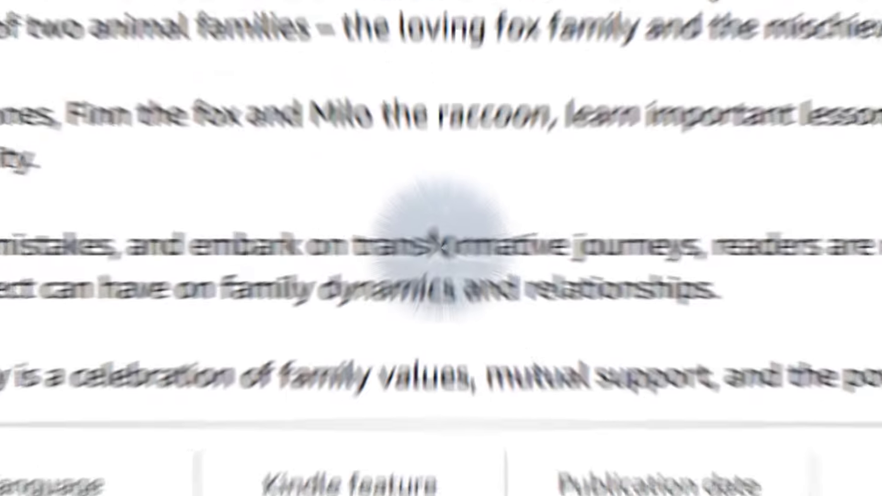